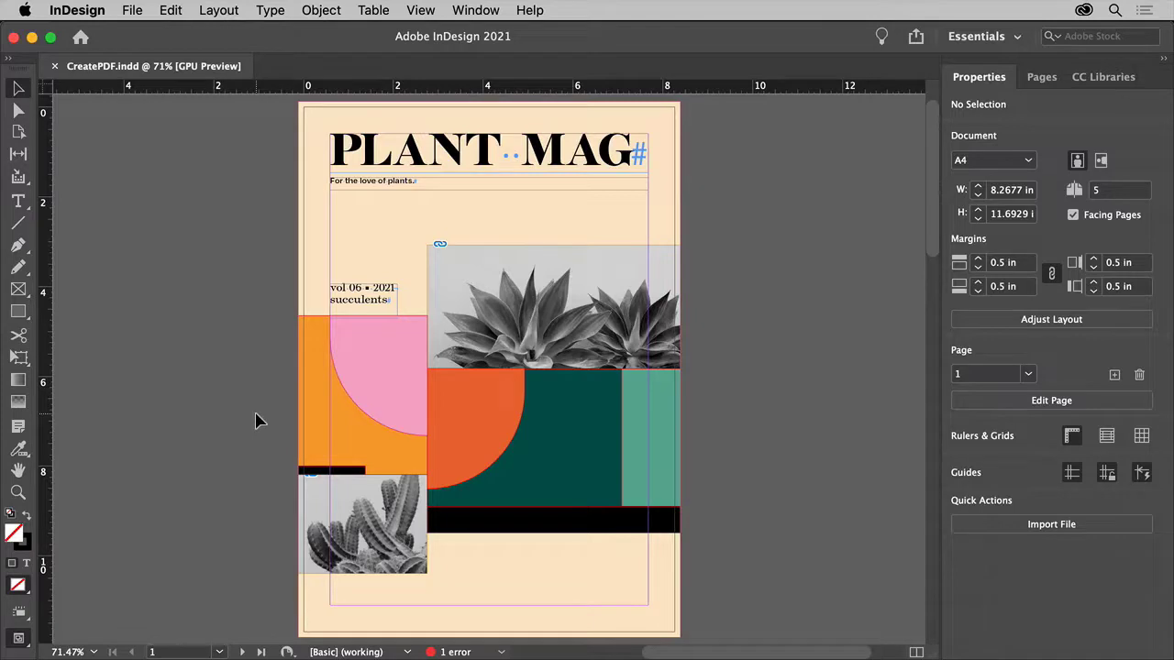
# - Bring up the Preflight panel's list of errors
pyautogui.click(314, 509)
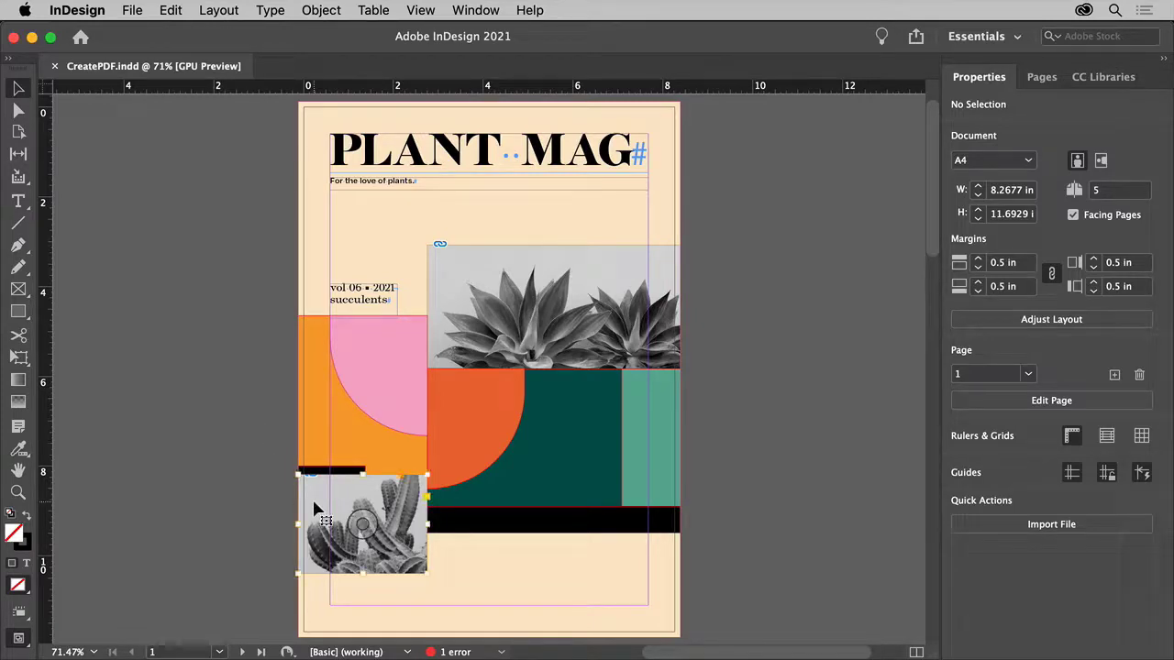
pyautogui.click(190, 476)
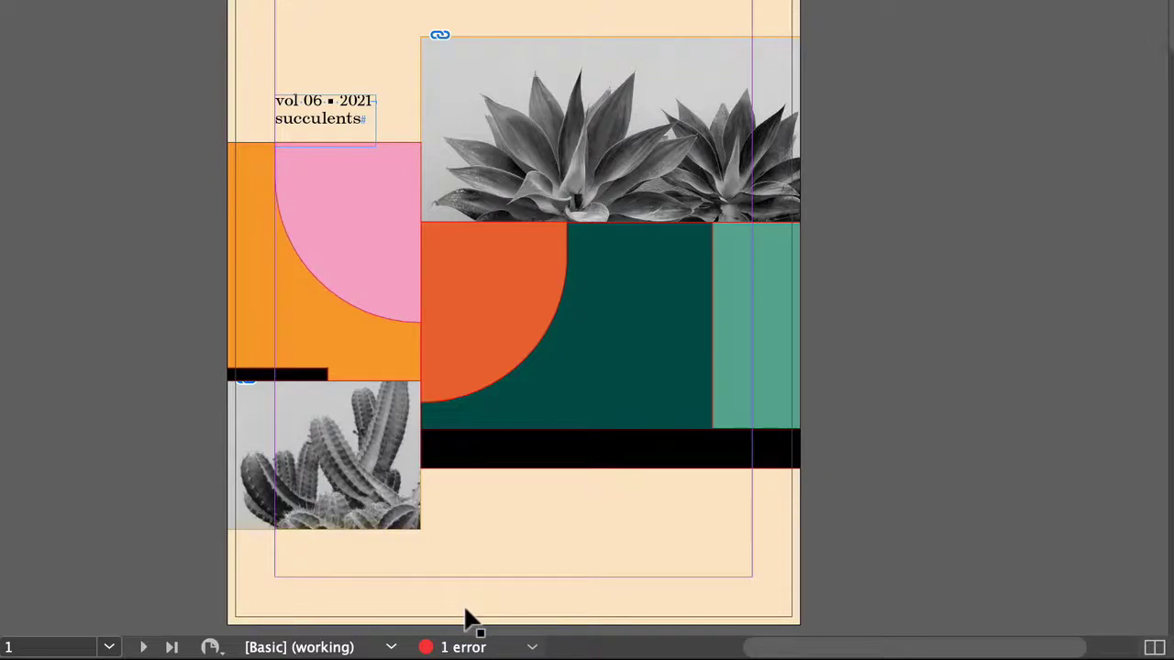
pyautogui.click(532, 648)
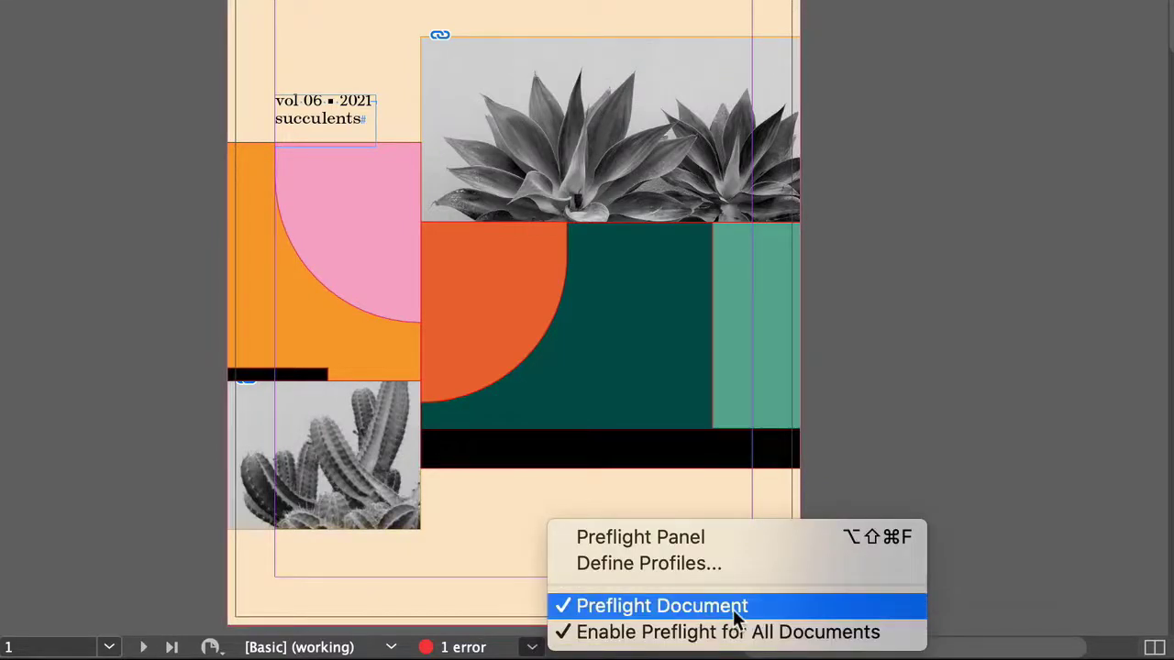
pyautogui.click(726, 538)
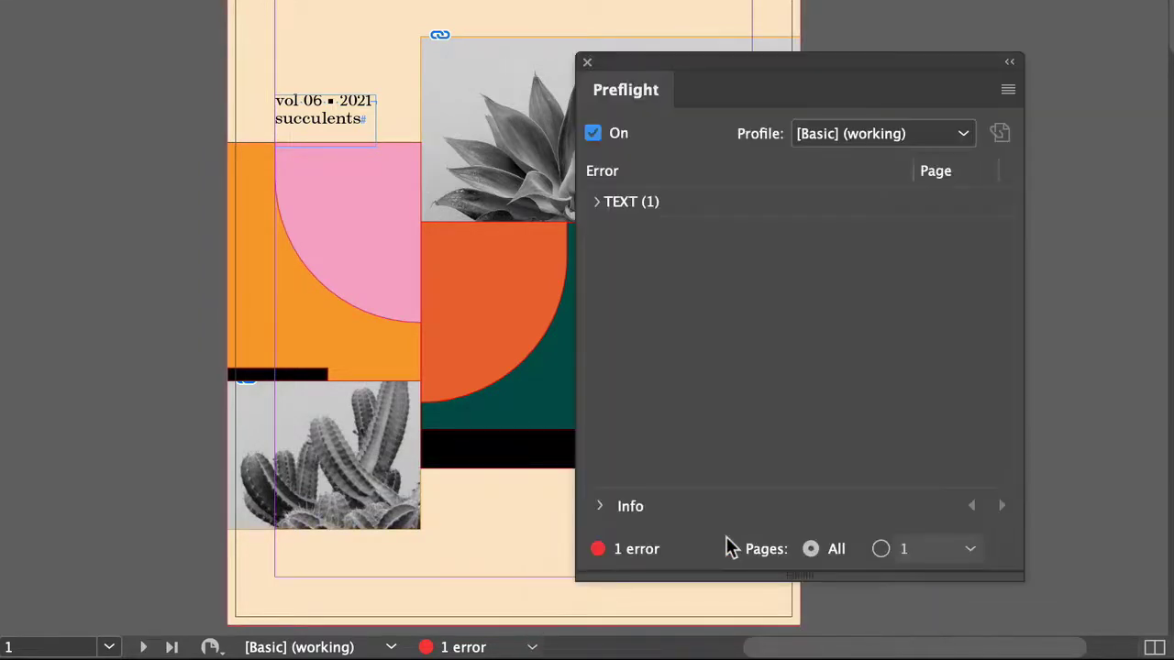
# - Find the overset headline on page 4 and lengthen its frame so 'world' shows
pyautogui.click(596, 209)
pyautogui.click(618, 233)
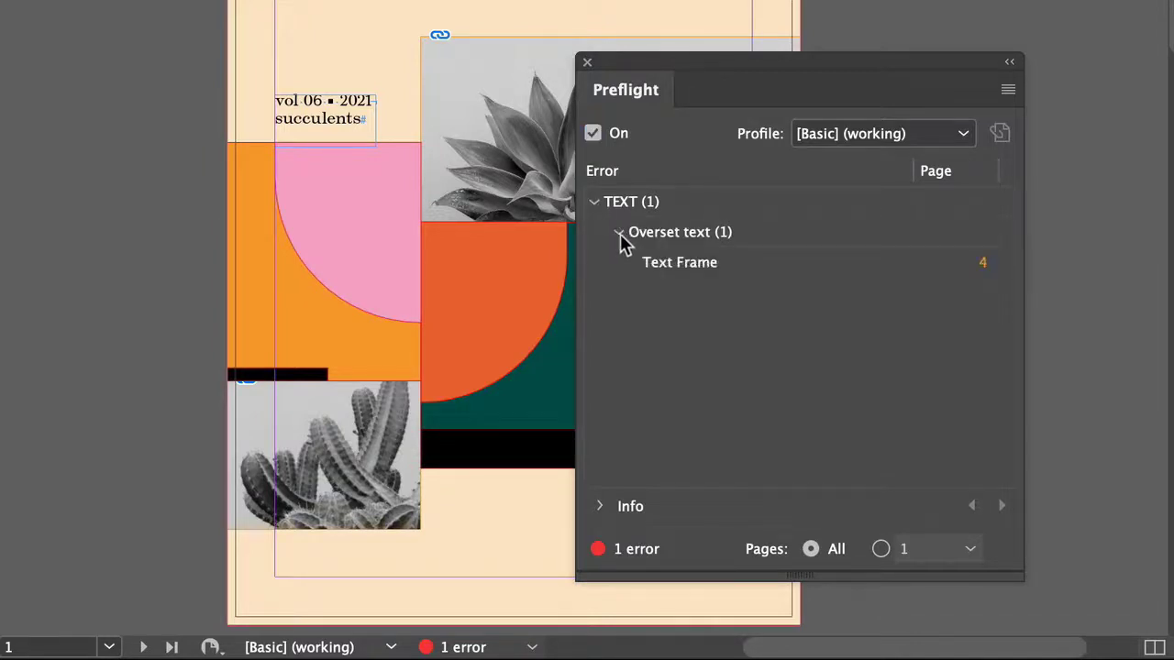
pyautogui.click(984, 275)
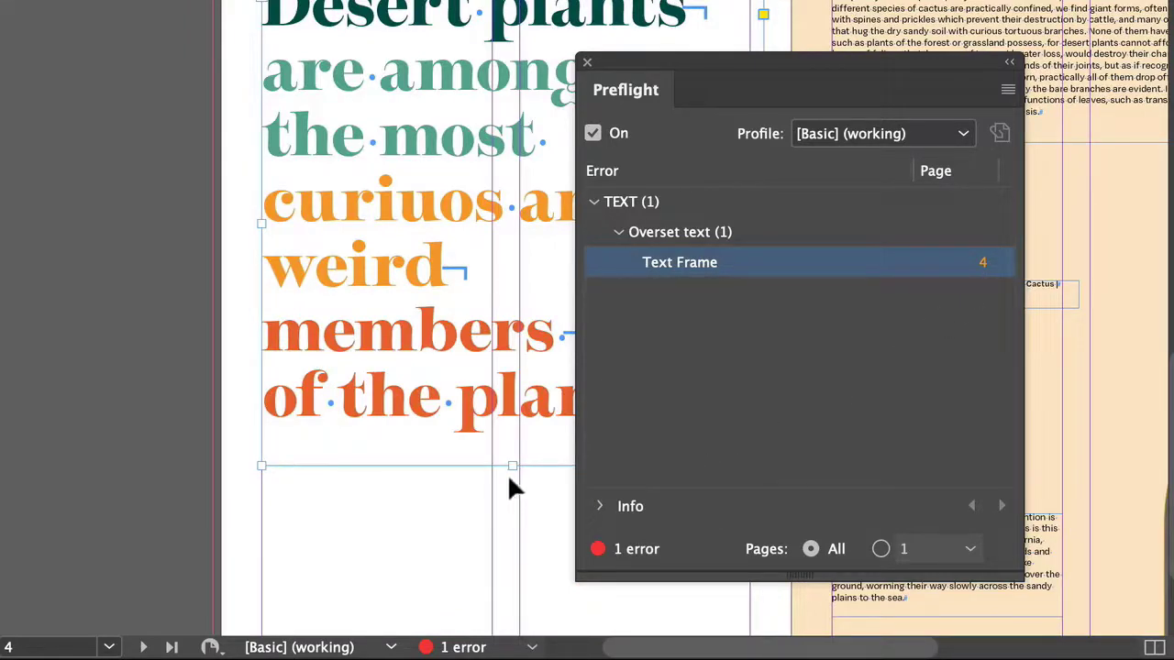
pyautogui.moveTo(511, 466); pyautogui.dragTo(510, 479)
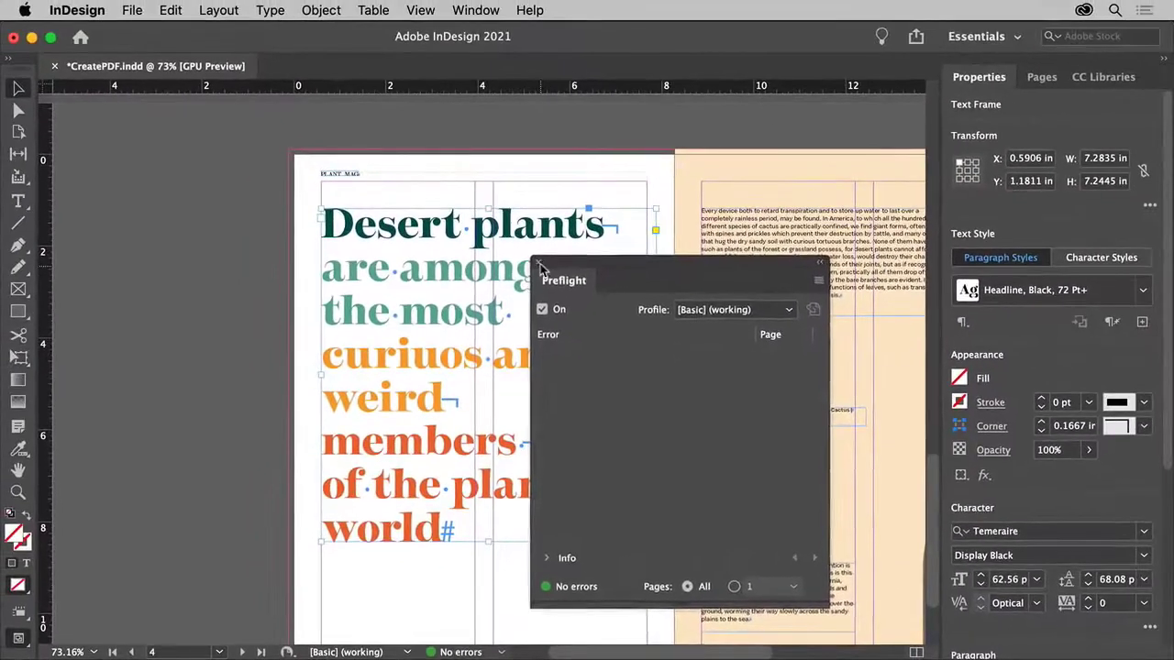
pyautogui.click(561, 167)
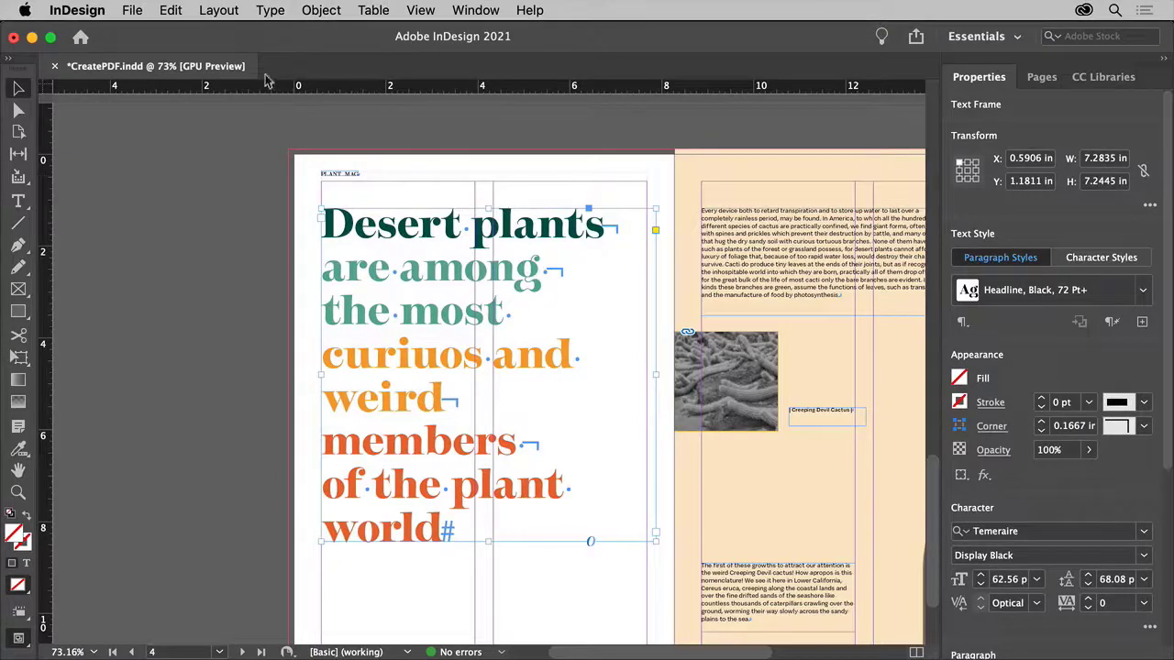
# - Run Check Spelling and change the headline's 'curiuos' to 'curious'
pyautogui.click(174, 11)
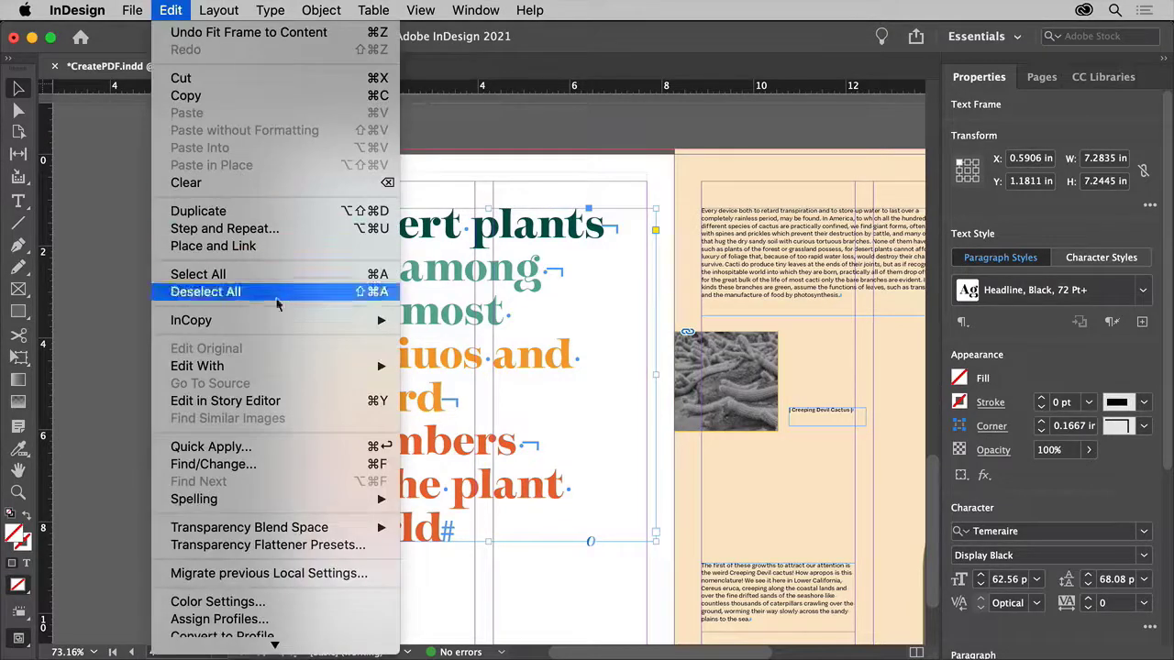
pyautogui.moveTo(318, 498)
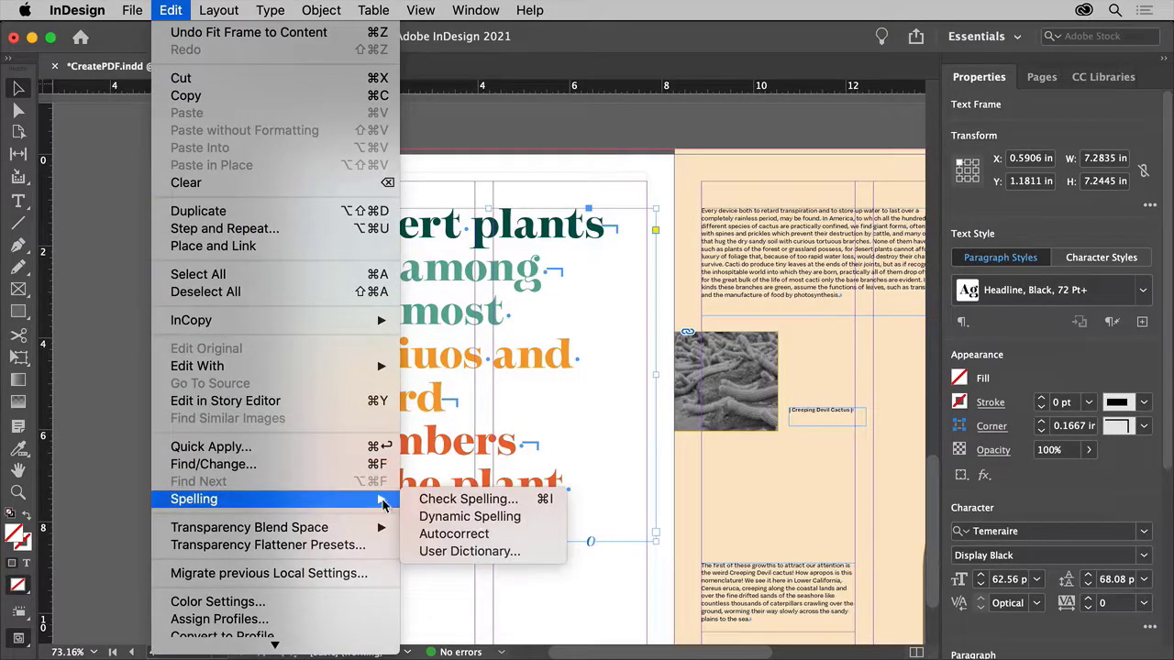
pyautogui.click(468, 499)
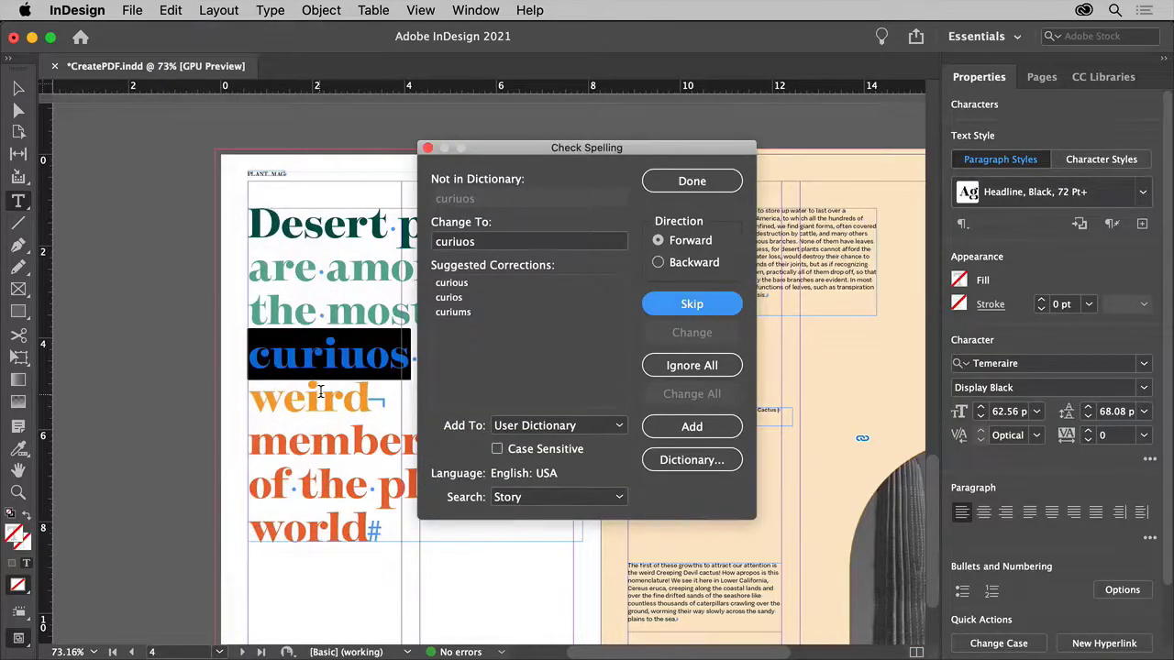
pyautogui.click(501, 284)
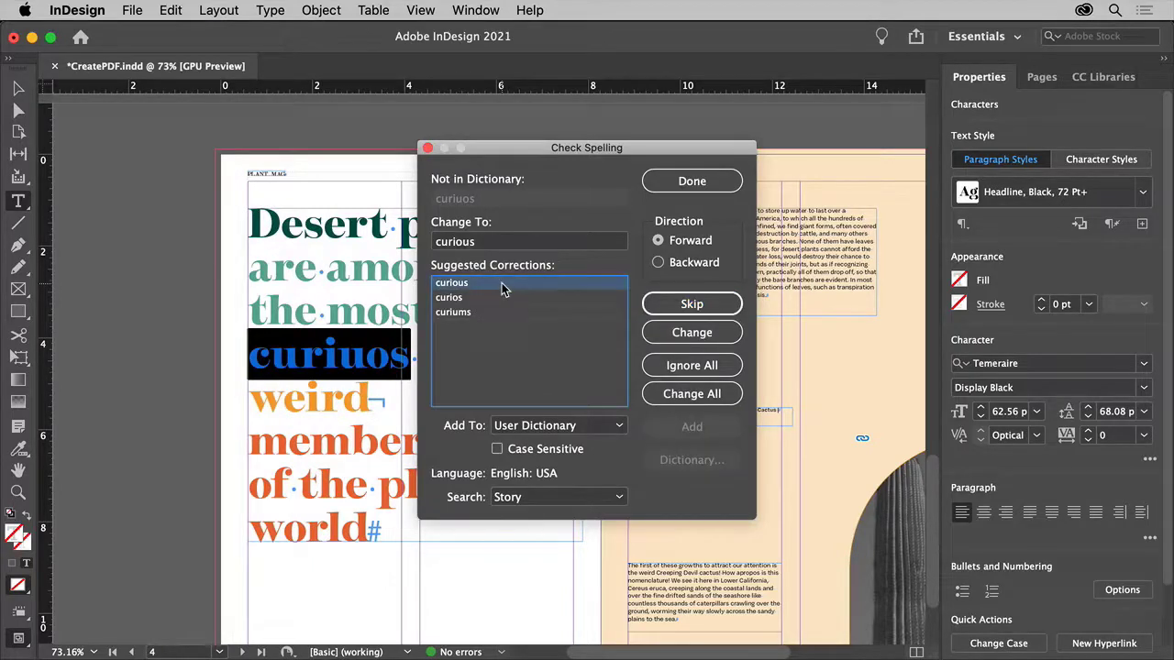
pyautogui.click(651, 334)
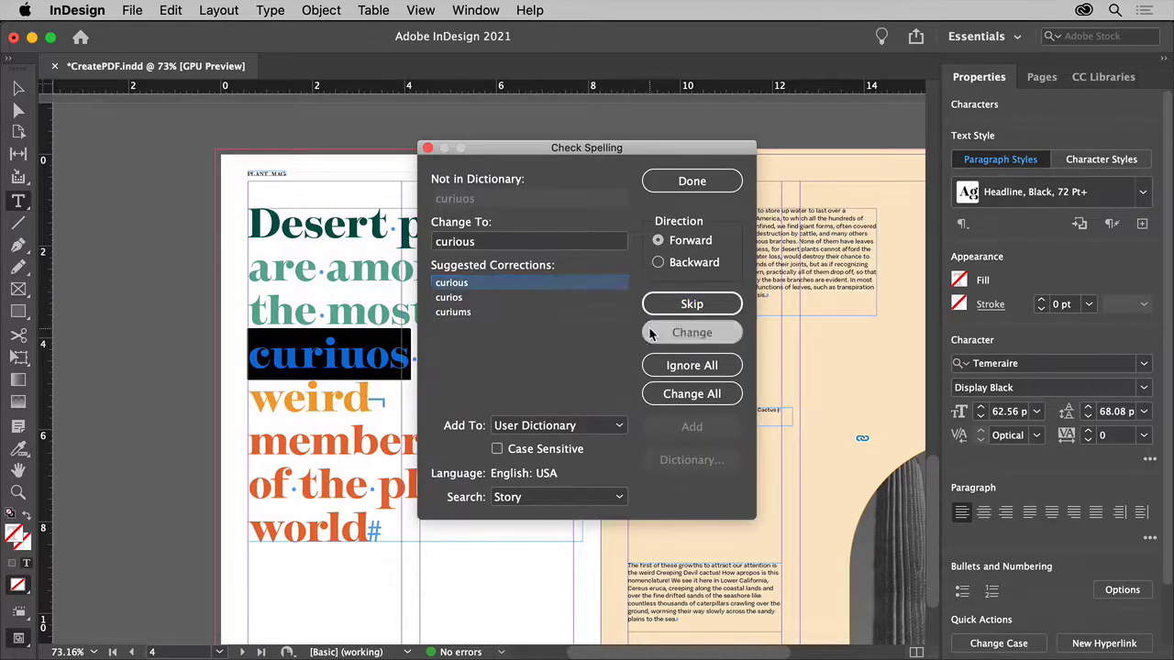
pyautogui.click(663, 182)
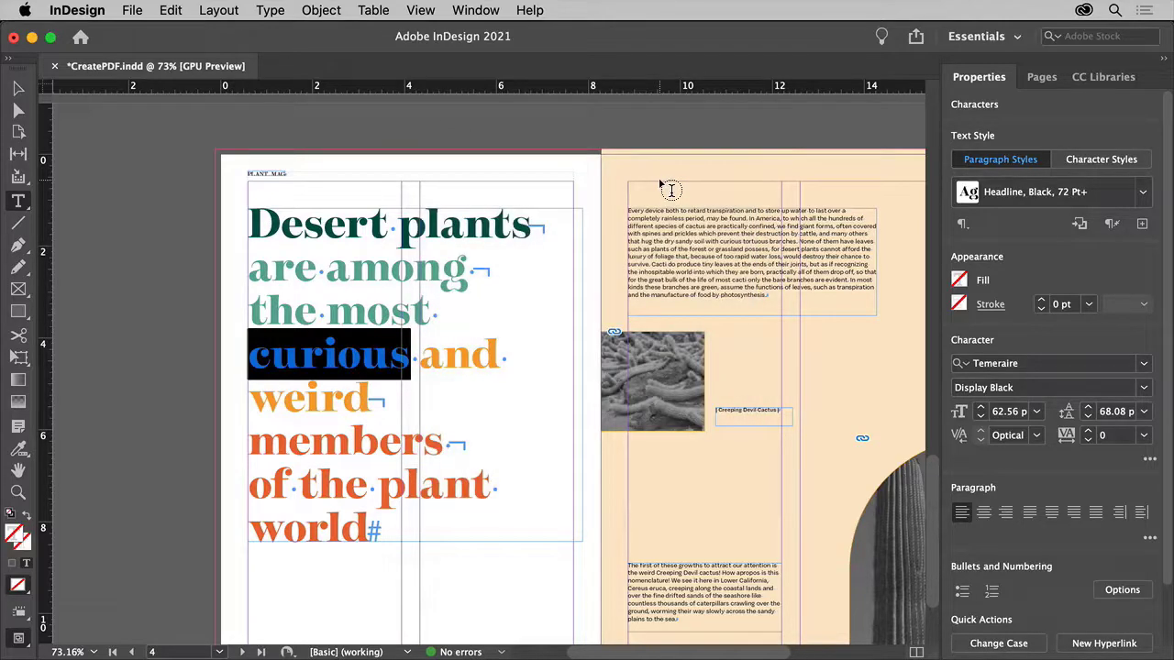
pyautogui.click(145, 13)
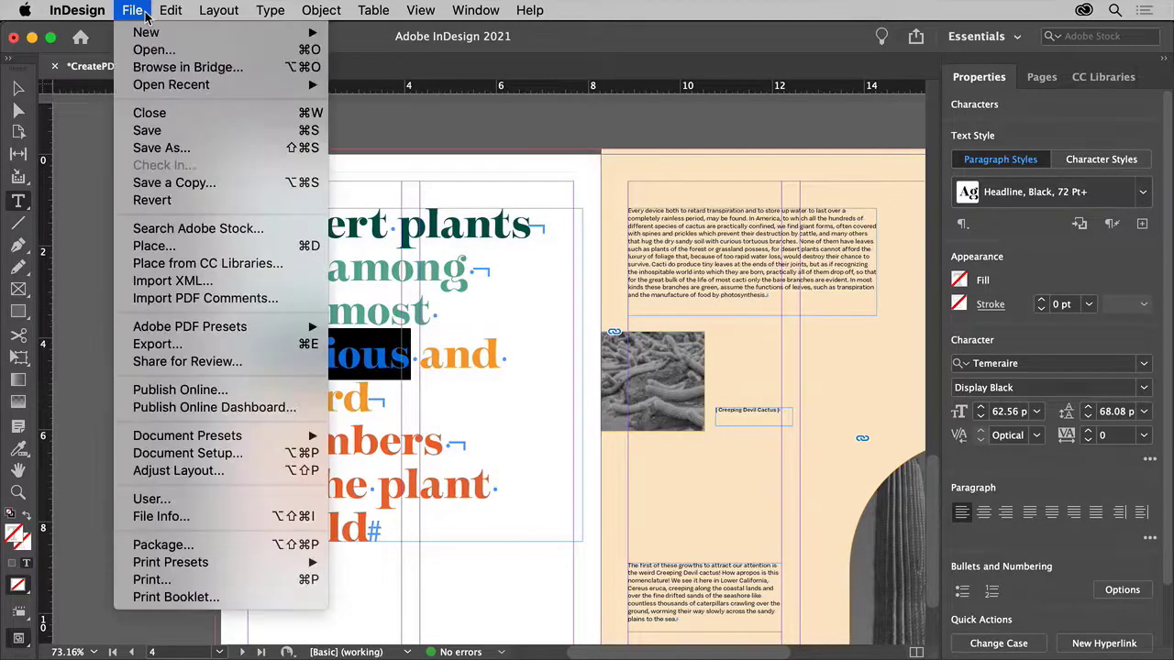
# - Export the document as CreatePDF in Adobe PDF (Print) format
pyautogui.click(244, 349)
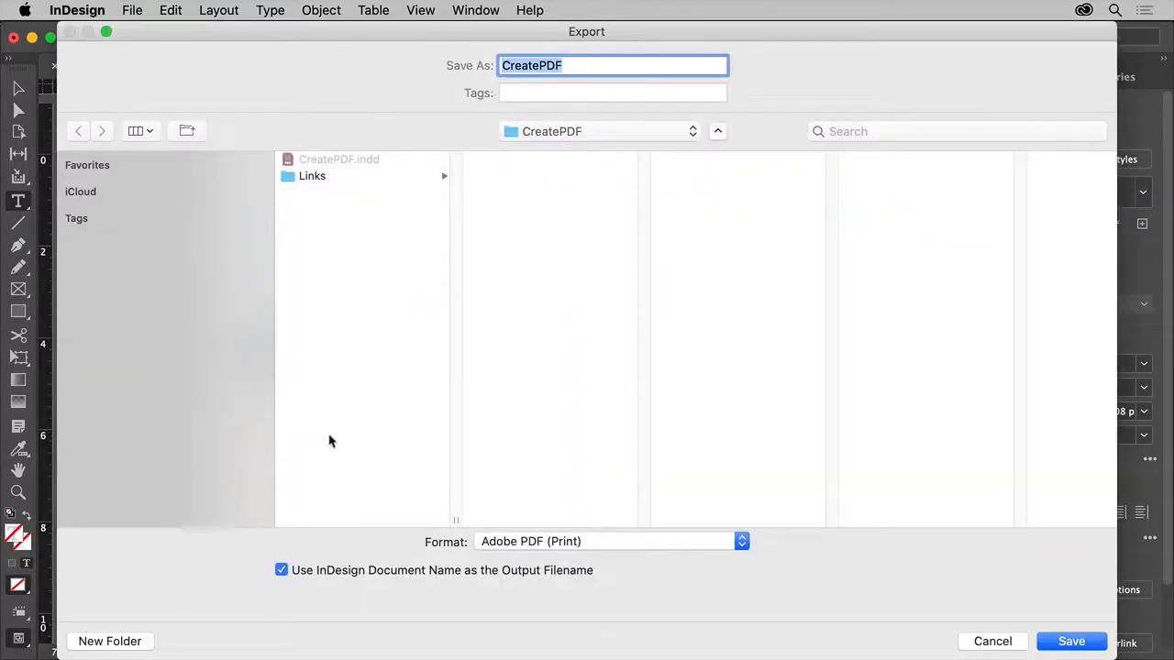
pyautogui.click(667, 542)
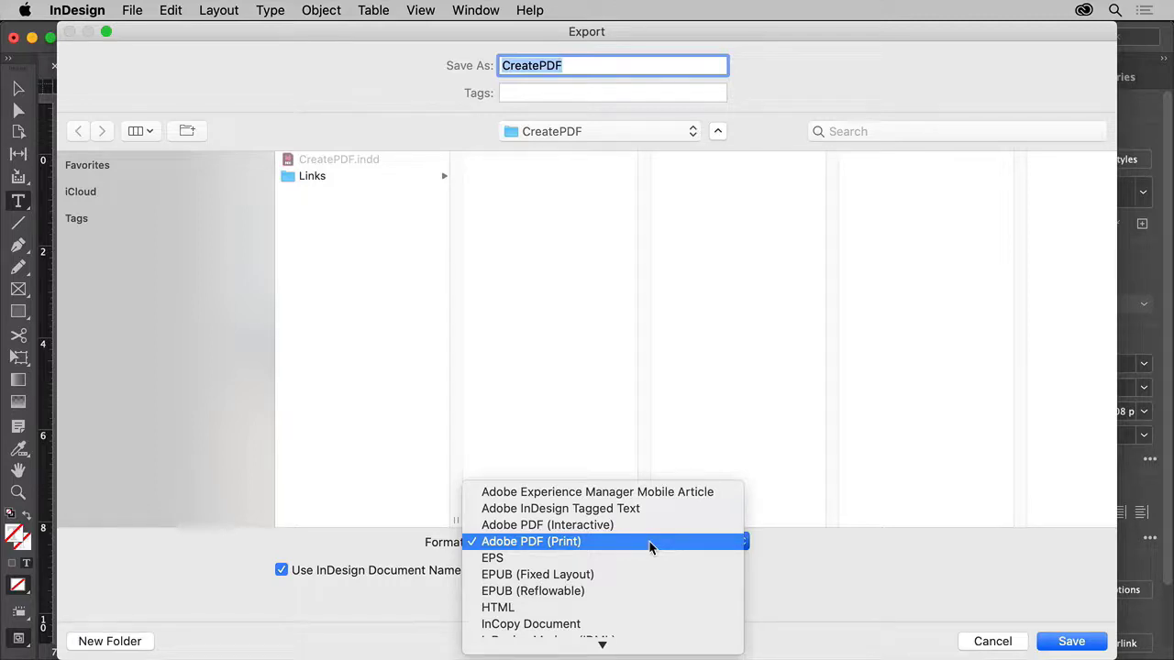
pyautogui.click(649, 548)
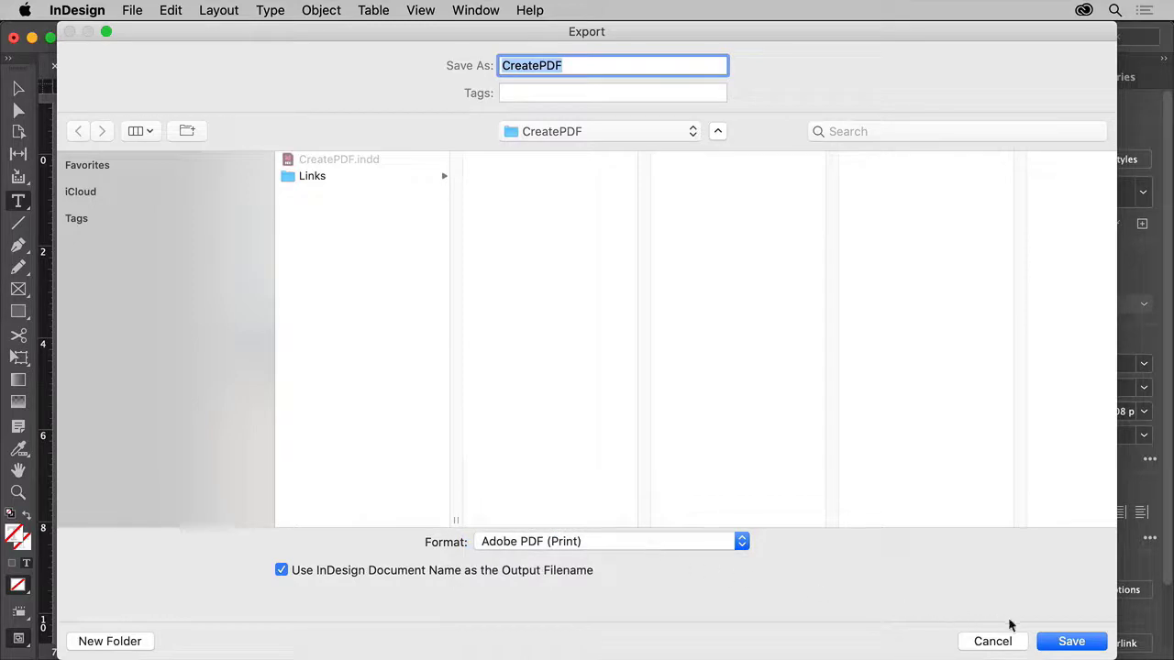
pyautogui.click(1071, 641)
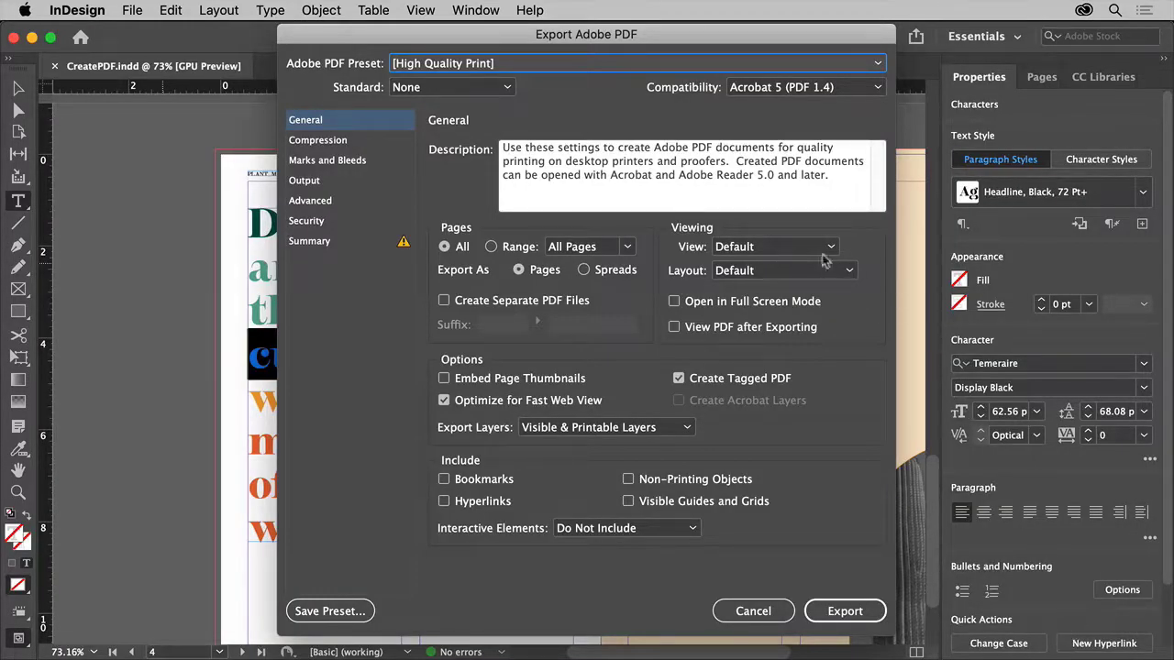
# - Keep the High Quality Print preset, export single pages rather than spreads, and show Compression
pyautogui.click(605, 71)
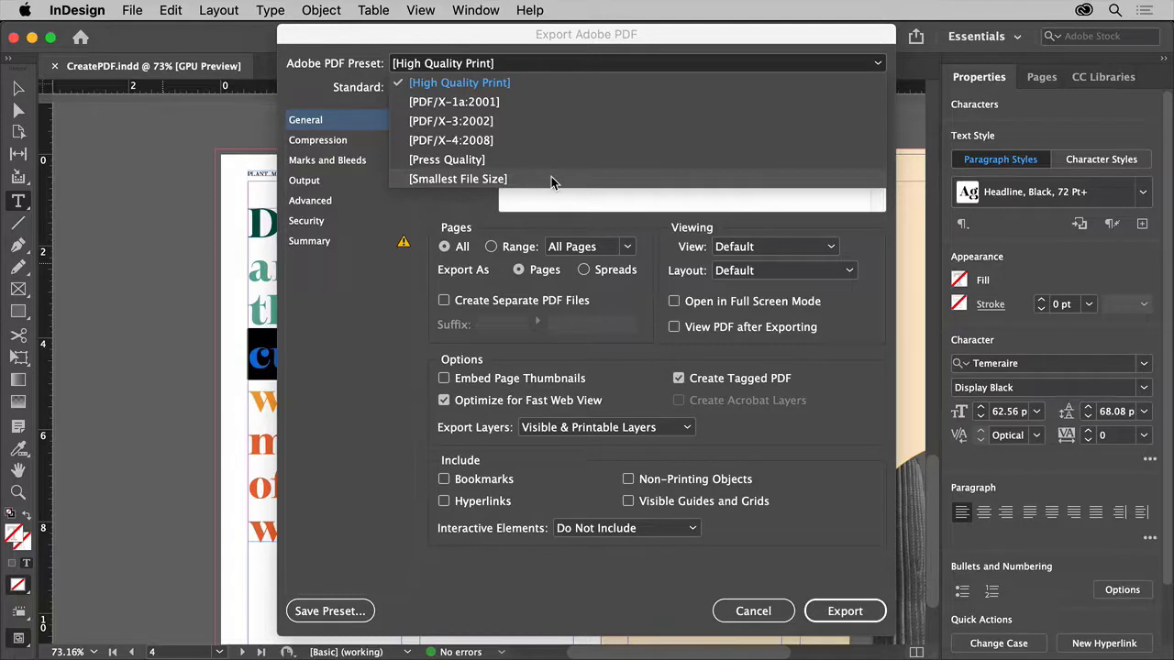
pyautogui.click(534, 92)
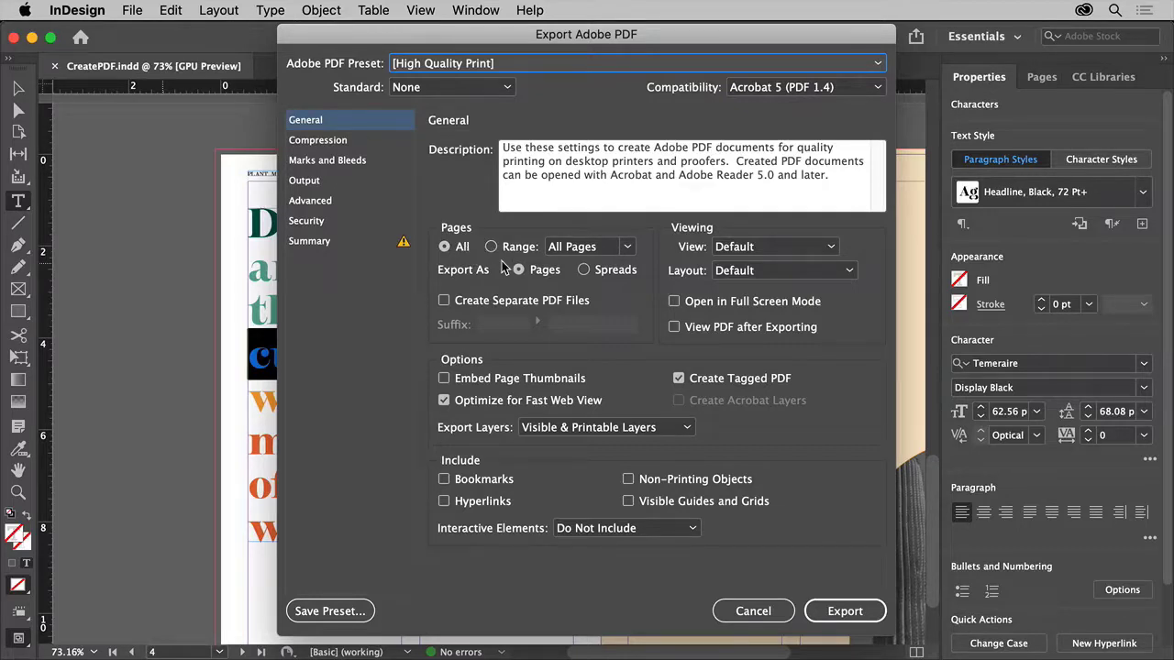
pyautogui.click(584, 271)
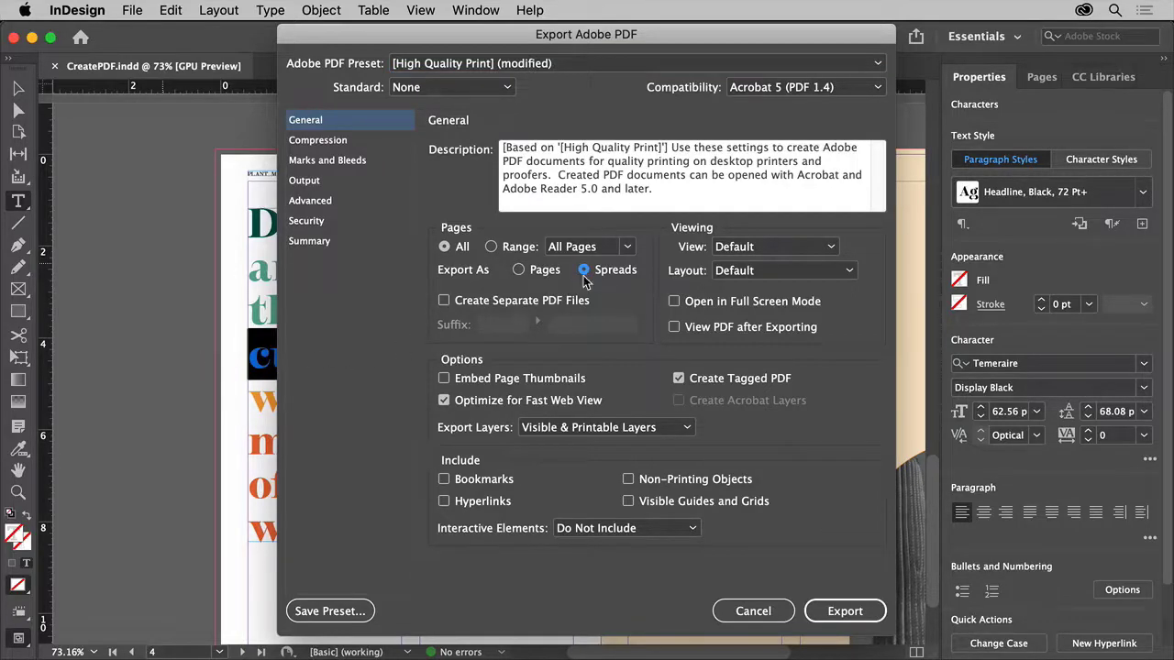
pyautogui.click(519, 272)
pyautogui.click(360, 146)
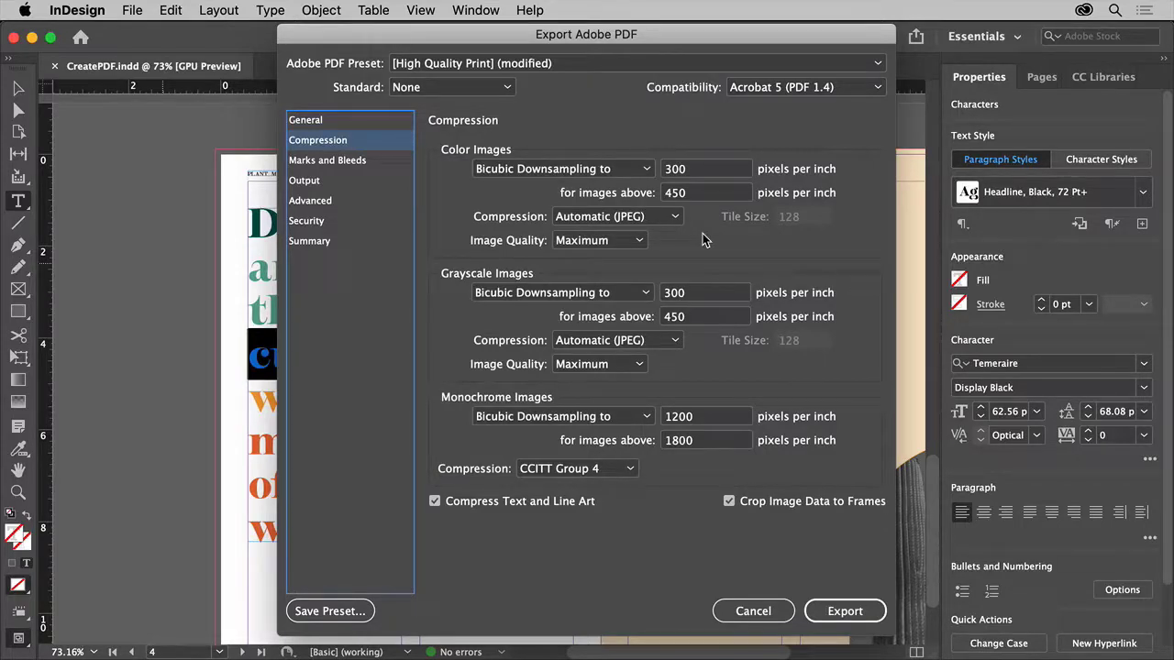
pyautogui.click(694, 175)
# - Keep colour images downsampled to 300 ppi at Maximum image quality
pyautogui.moveTo(694, 175); pyautogui.dragTo(665, 177)
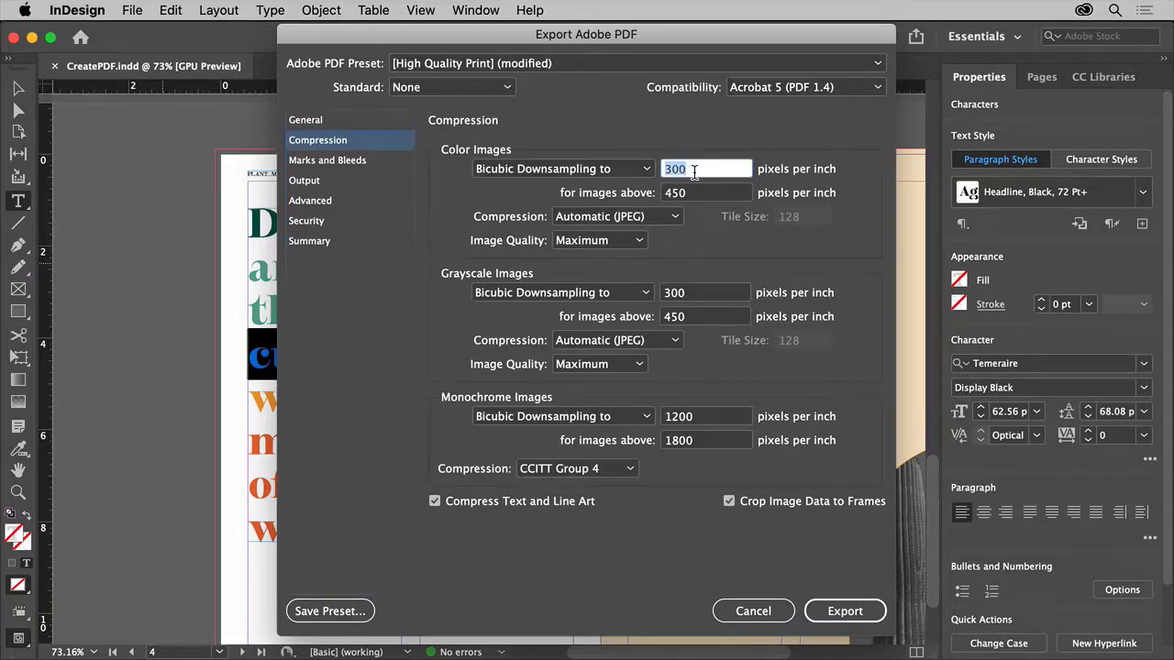
pyautogui.write('200')
pyautogui.moveTo(701, 171); pyautogui.dragTo(657, 168)
pyautogui.write('300')
pyautogui.click(638, 241)
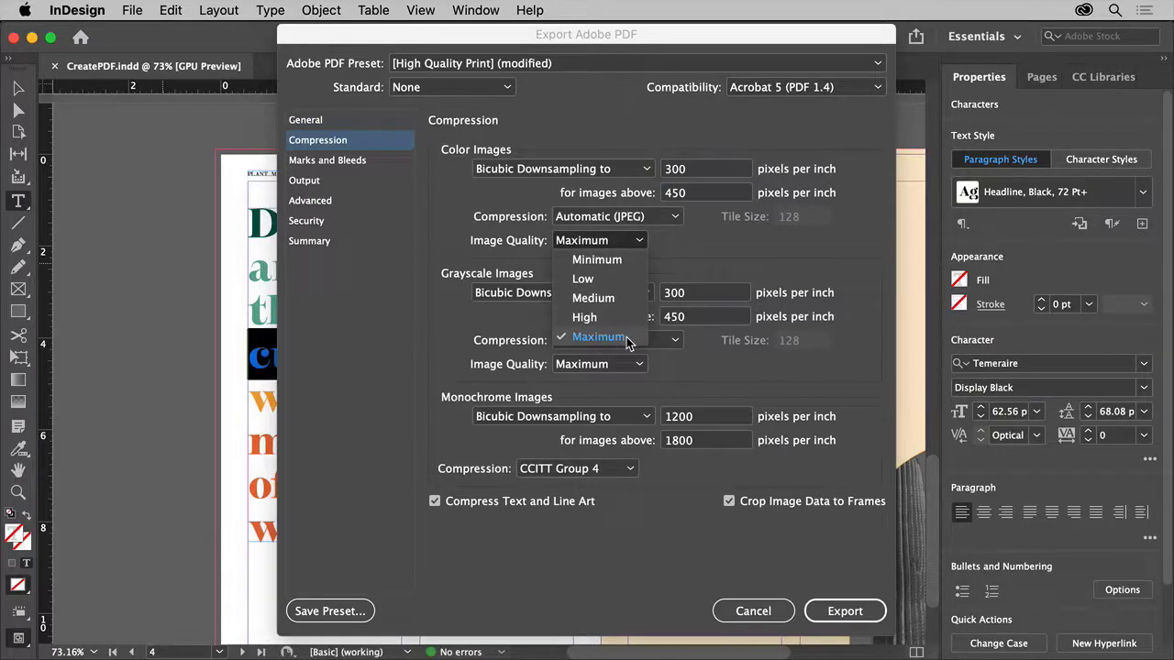
pyautogui.click(668, 246)
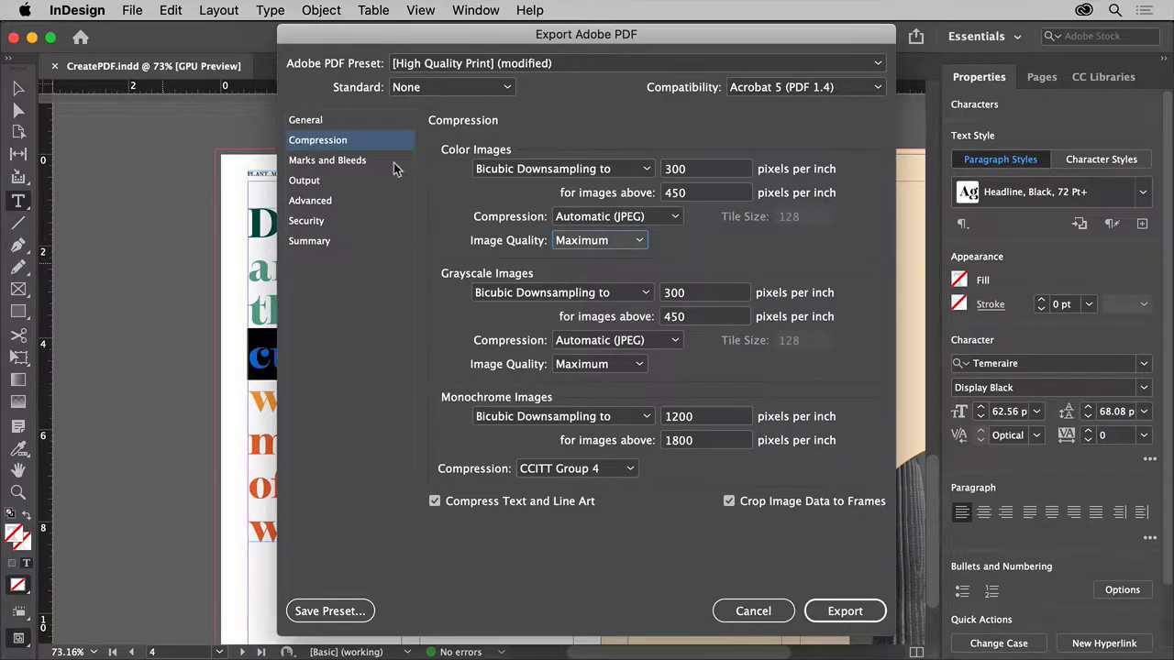
pyautogui.click(375, 161)
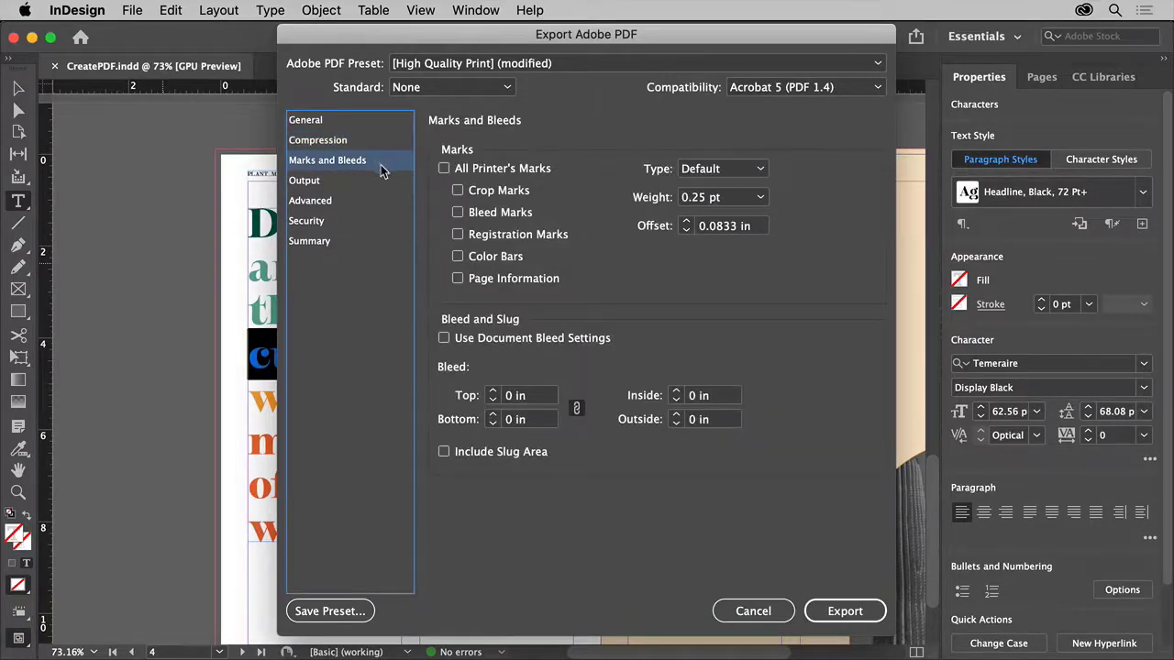
# - Add bleed marks and use the document bleed settings of 0.1181 in
pyautogui.click(459, 214)
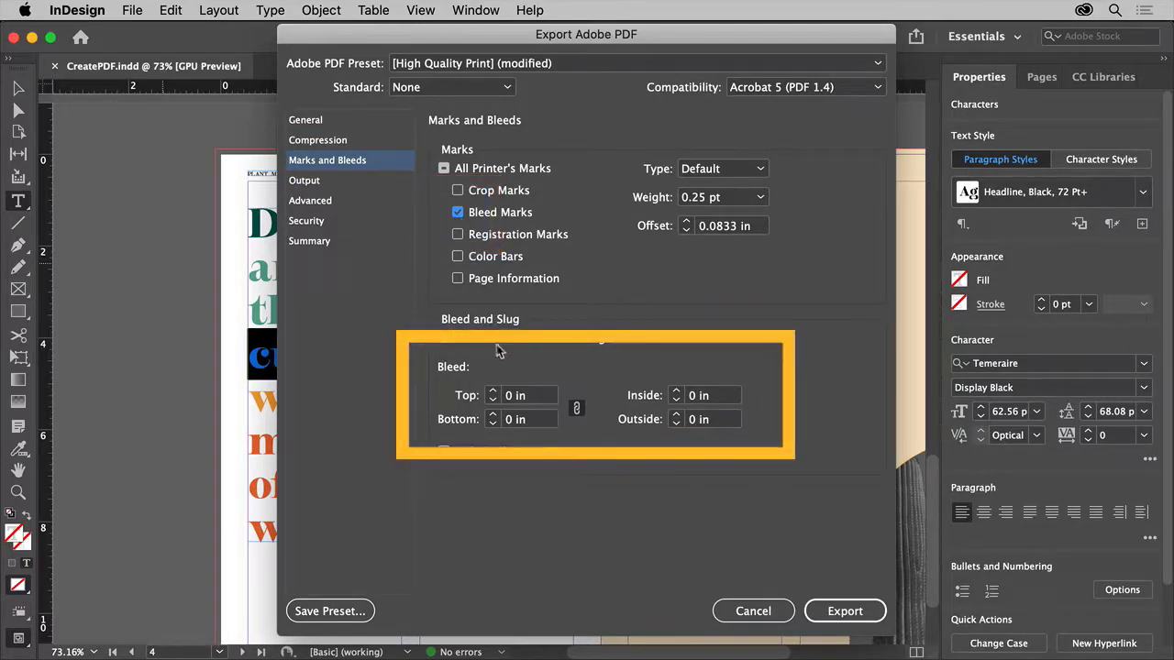
pyautogui.click(493, 391)
pyautogui.click(492, 391)
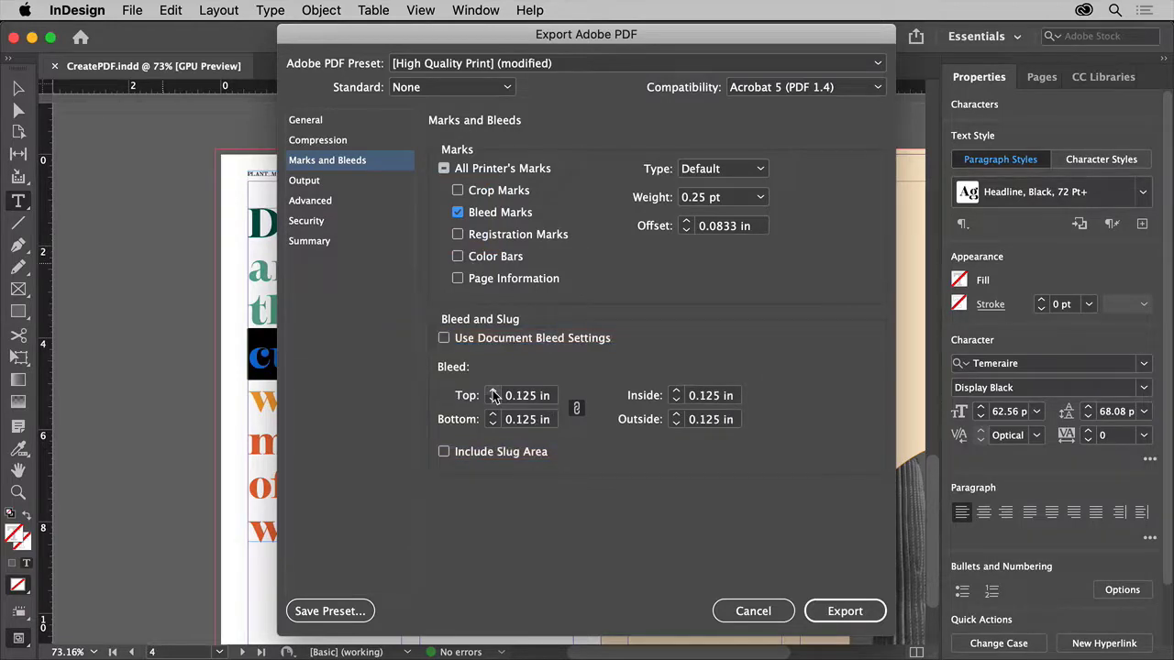
pyautogui.click(444, 339)
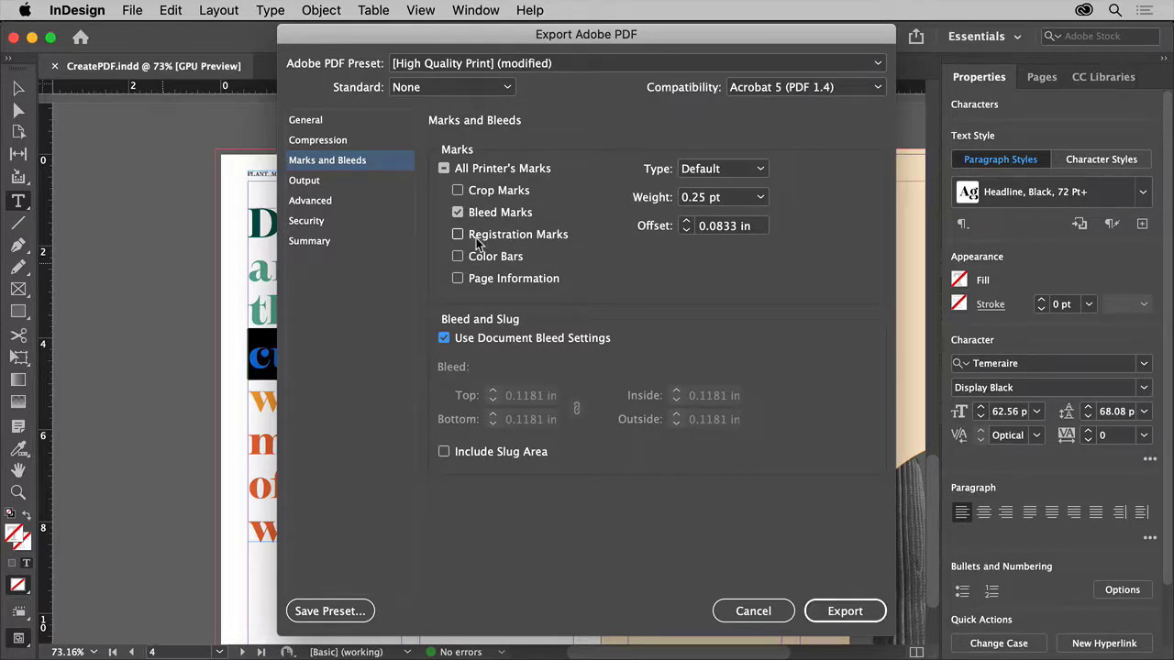
pyautogui.click(353, 182)
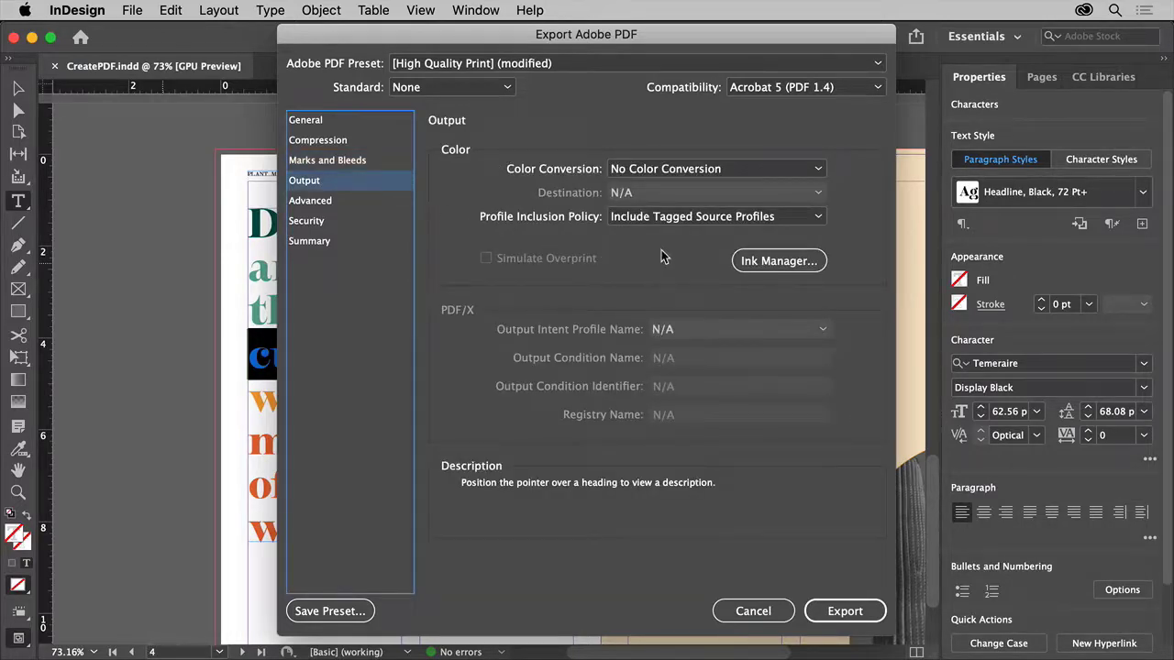
# - Keep No Color Conversion and convert all spot inks, including PANTONE Orange, to process
pyautogui.click(728, 171)
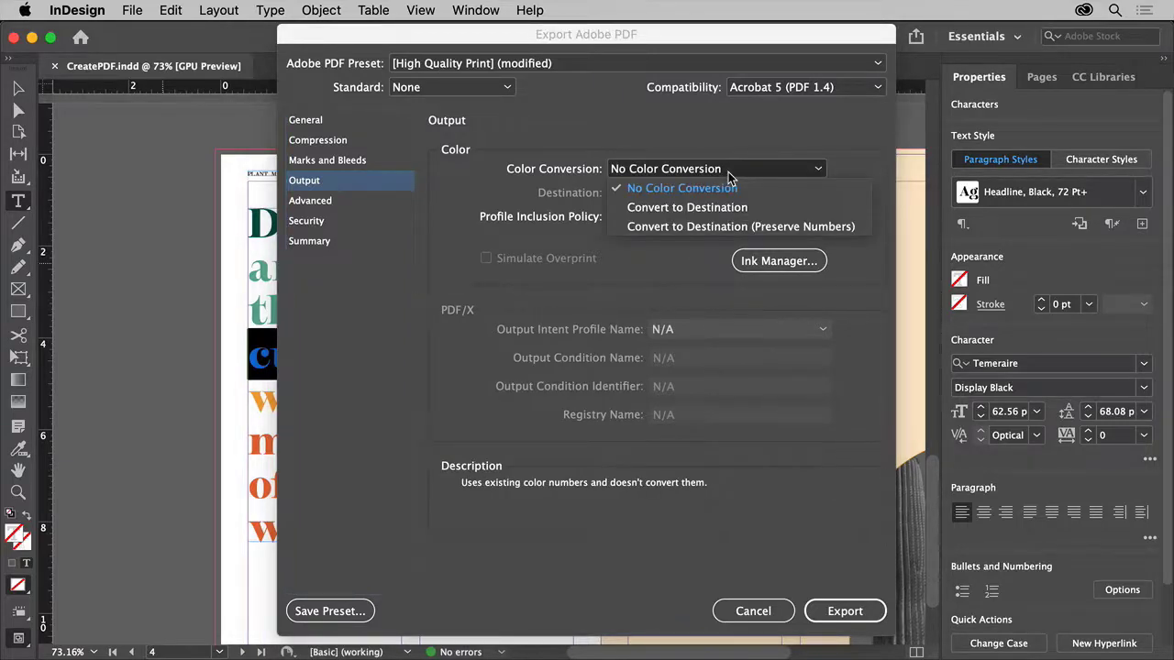
pyautogui.click(729, 172)
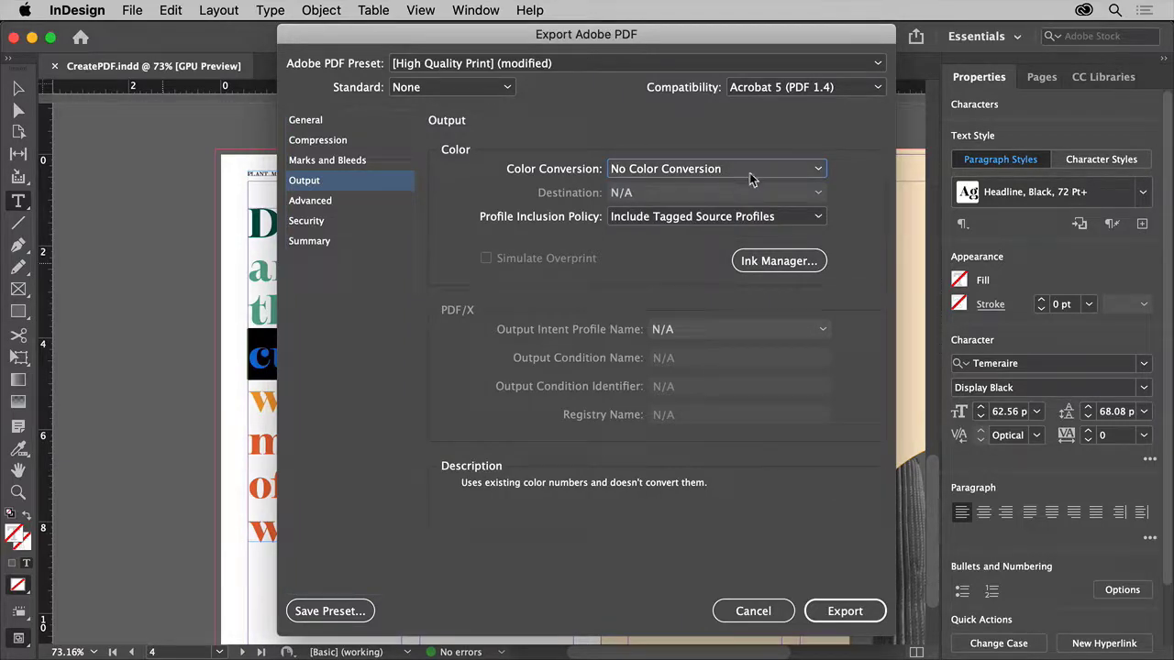
pyautogui.click(808, 263)
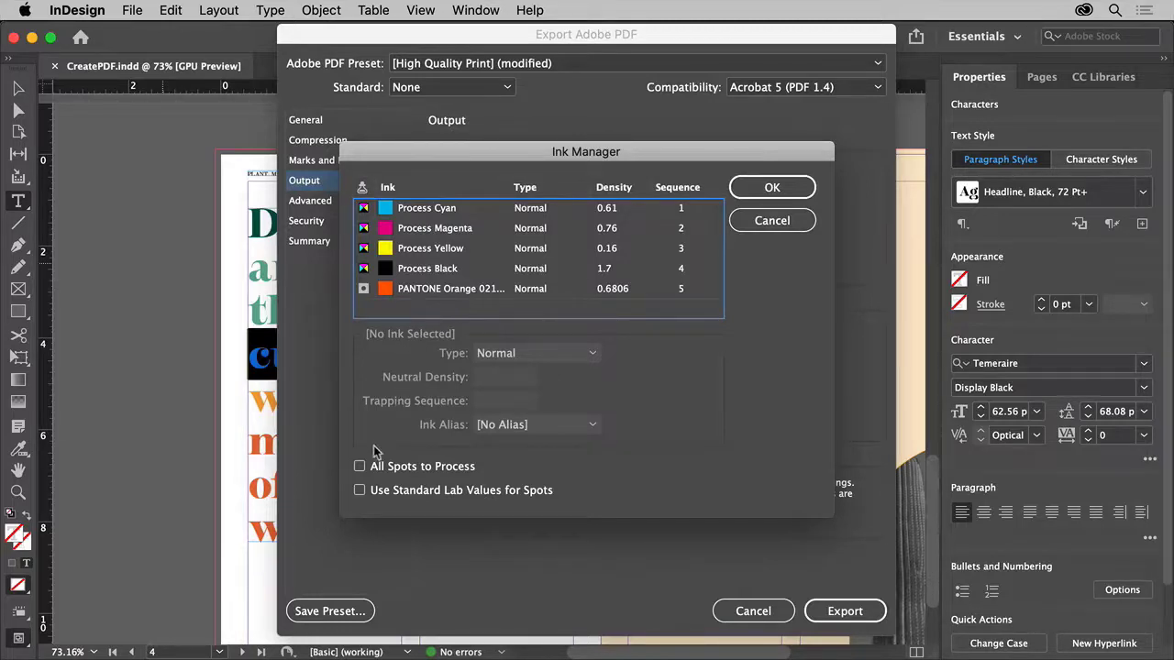
pyautogui.click(363, 466)
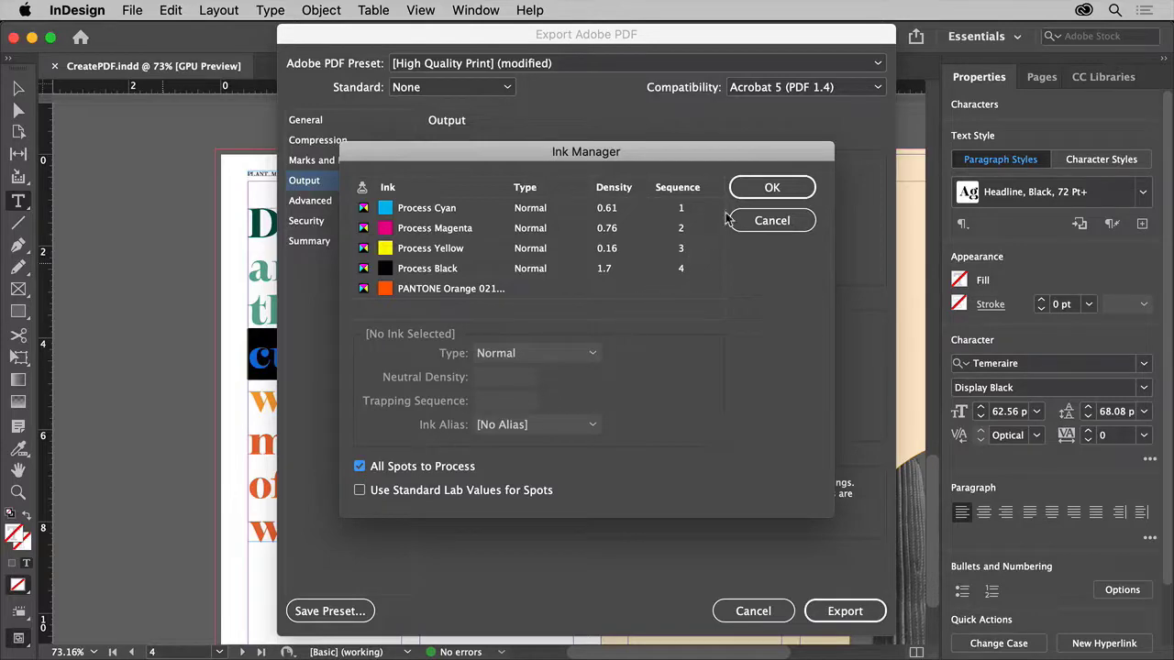
pyautogui.click(759, 189)
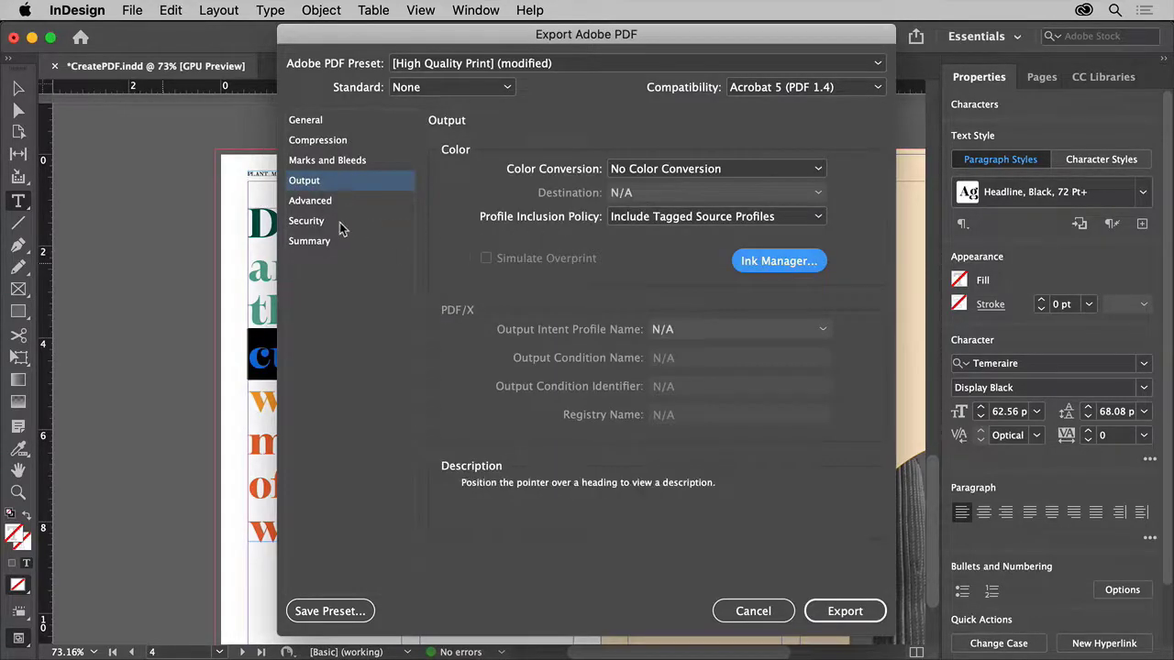
pyautogui.click(307, 221)
pyautogui.click(444, 192)
pyautogui.click(445, 193)
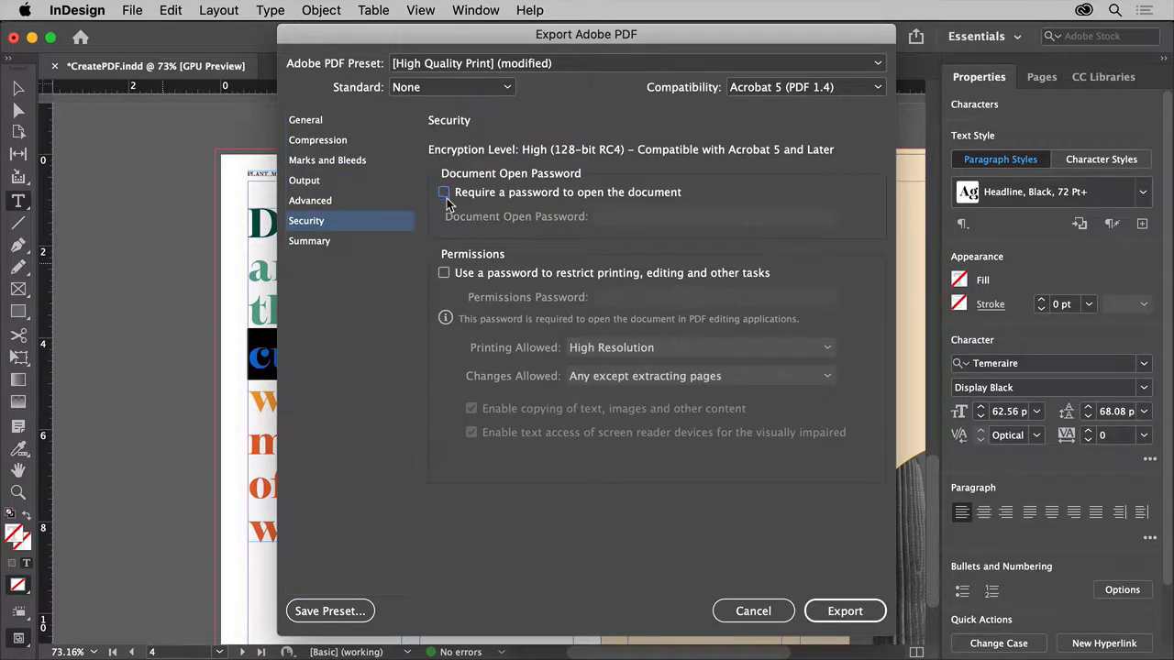
pyautogui.click(444, 273)
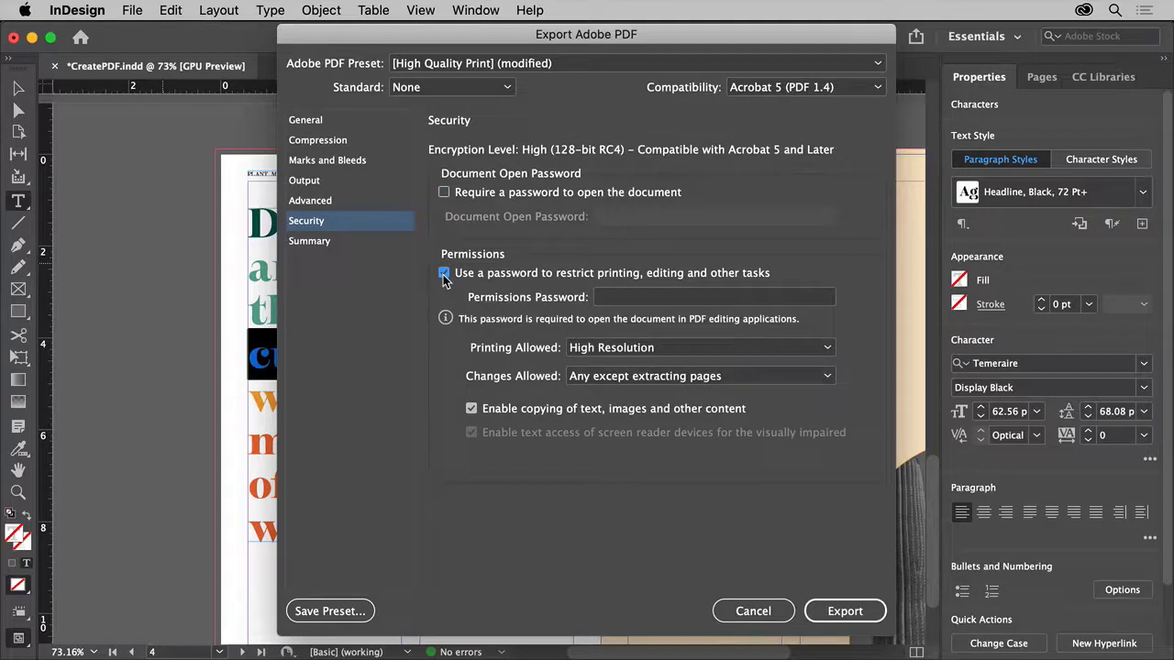
pyautogui.click(444, 273)
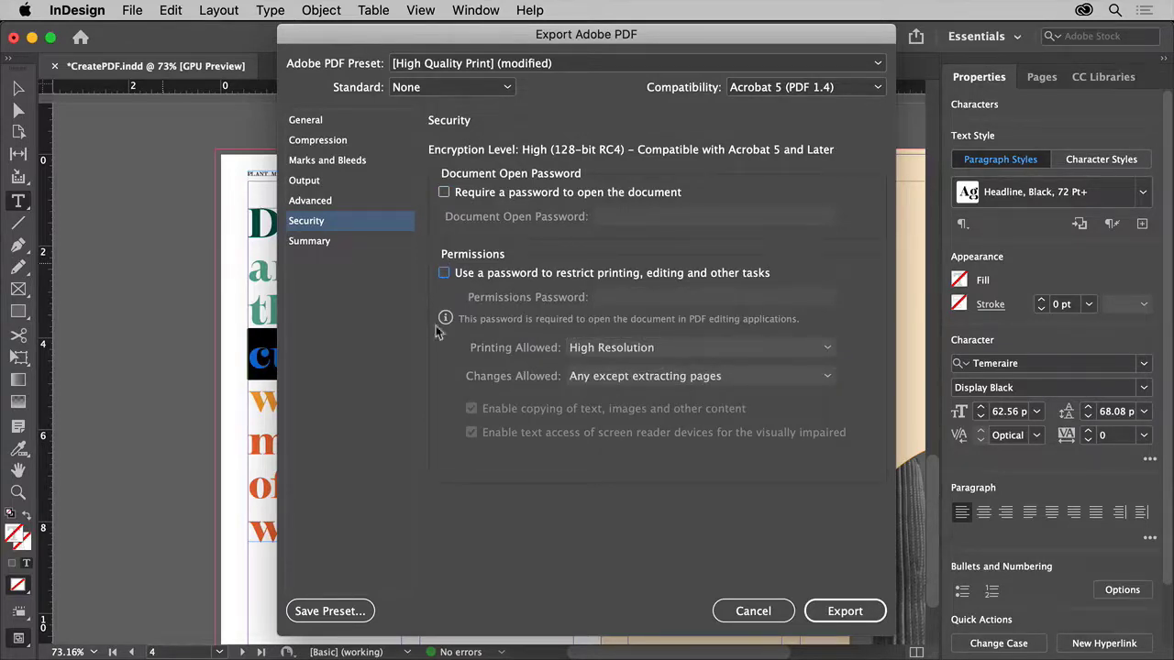
# - Save the export settings as the 'Magazine' PDF preset and export the PDF
pyautogui.click(330, 612)
pyautogui.write('Magazine')
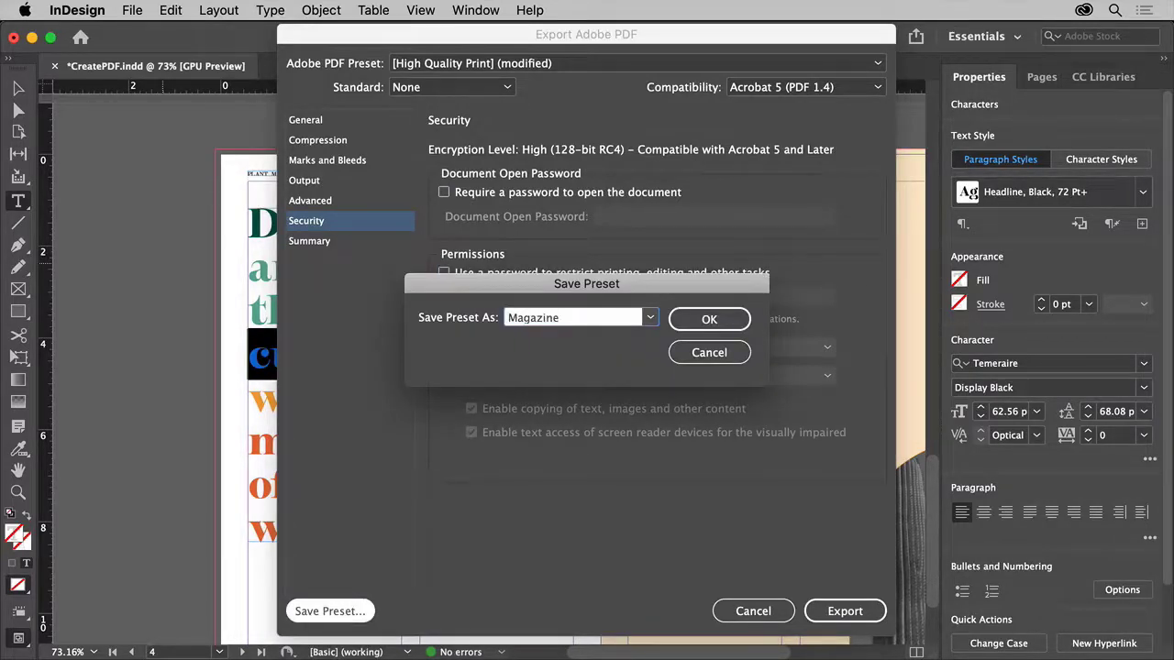
pyautogui.click(708, 318)
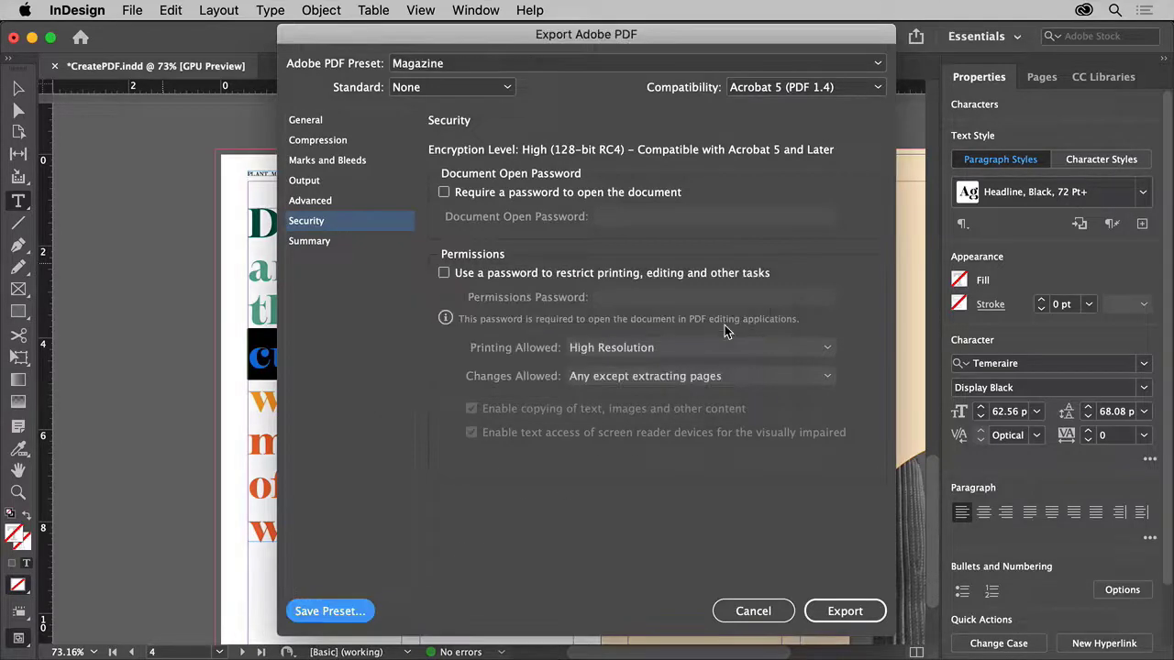
pyautogui.click(681, 66)
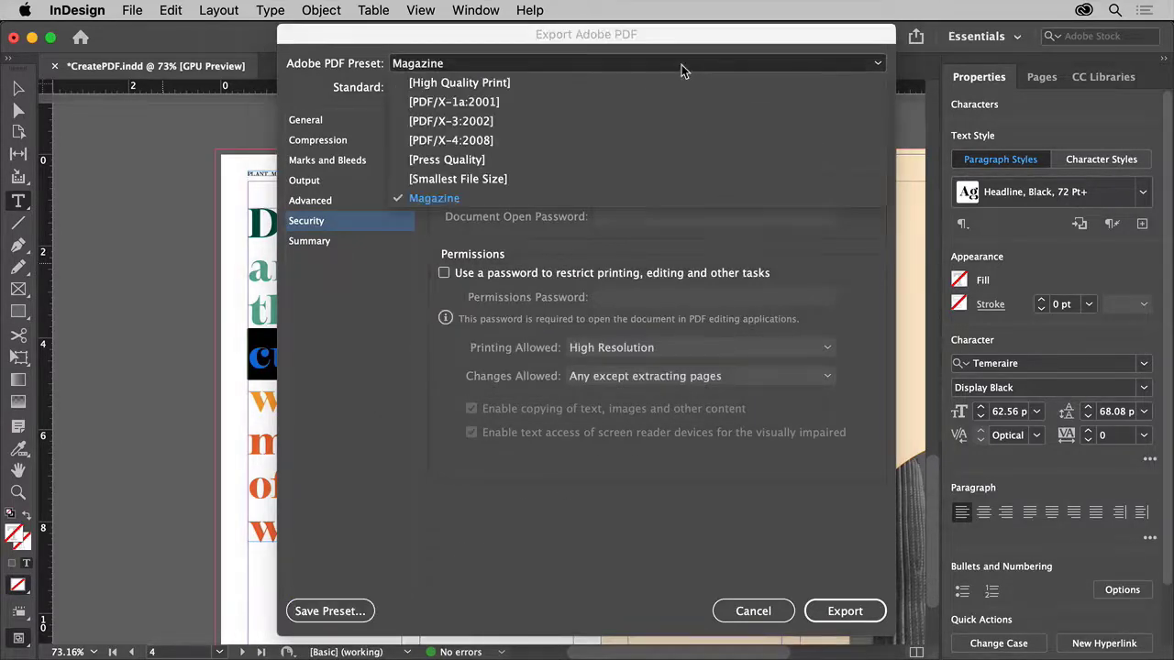
pyautogui.click(682, 64)
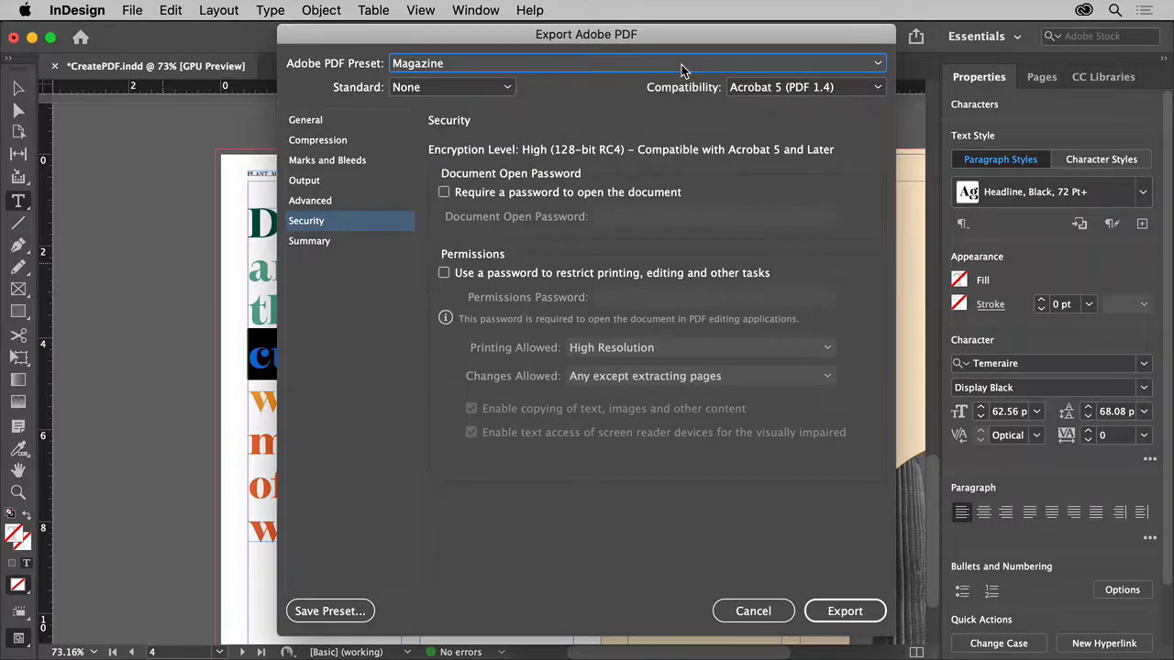
pyautogui.click(844, 612)
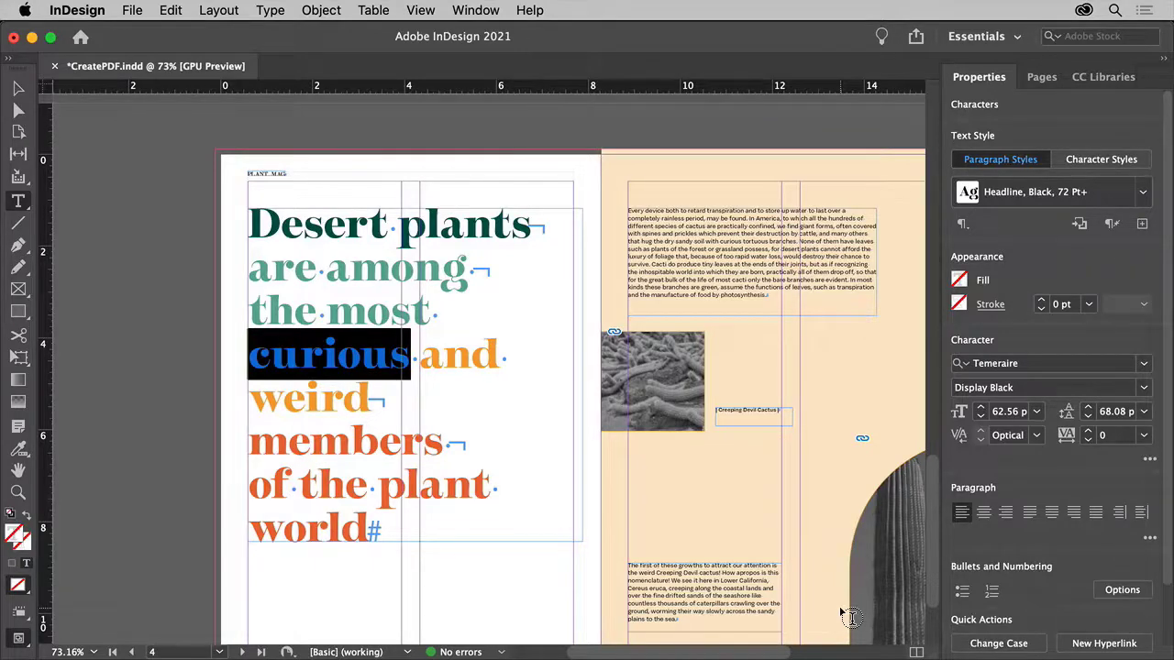
# - Exit text editing, leaving the headline frame selected
pyautogui.press('Escape')
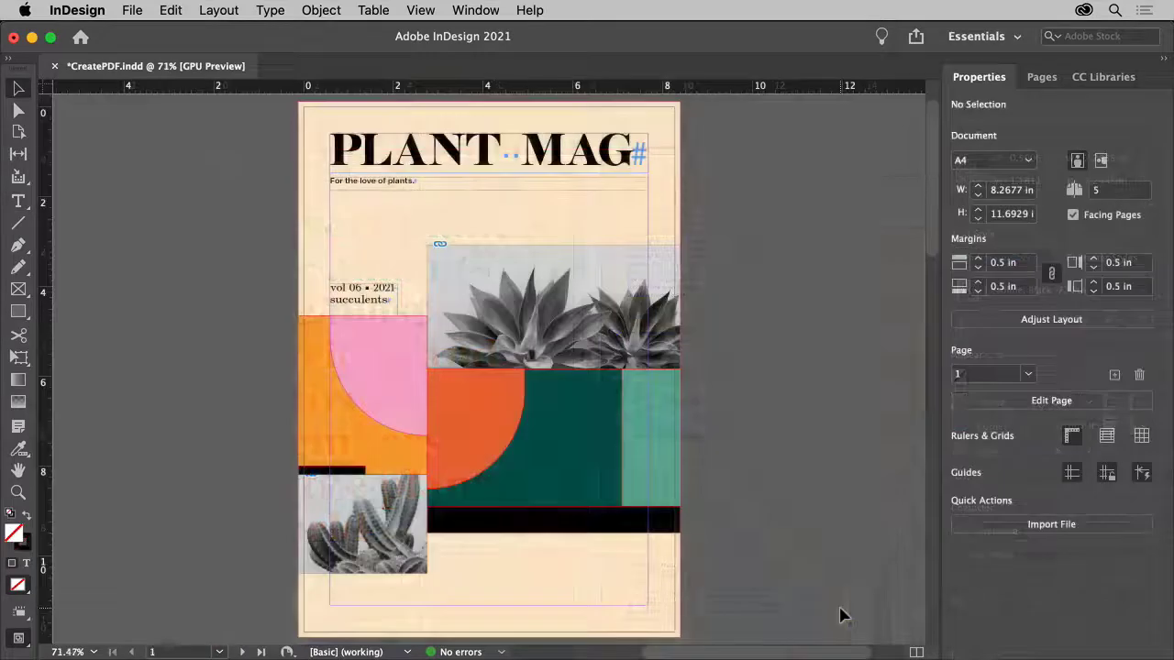